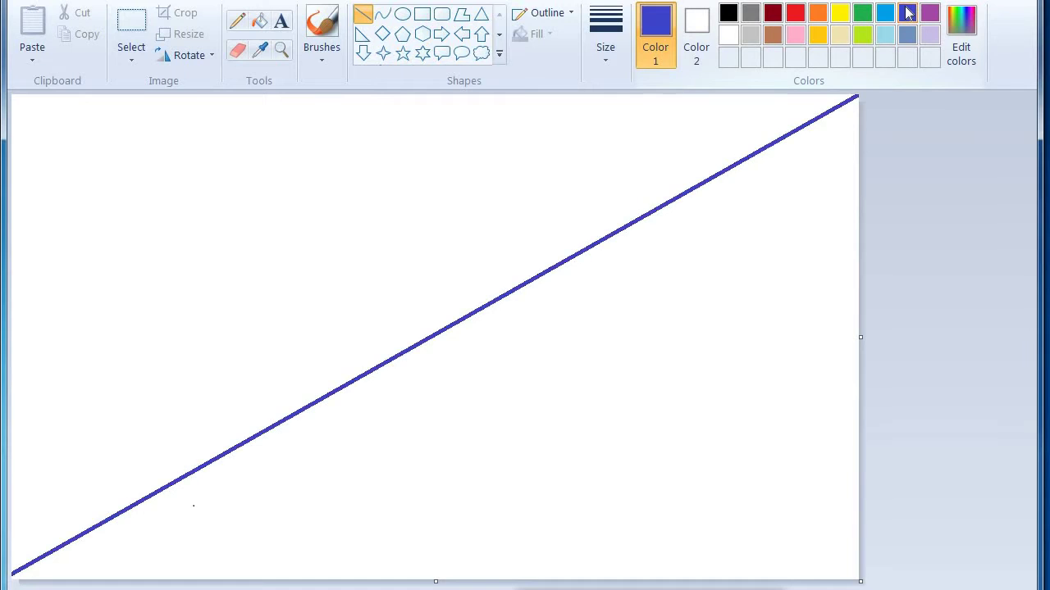
Fill the area above the diagonal line with indigo and the area below it with turquoise, replacing the turquoise with white.
left_click(259, 20)
left_click(239, 276)
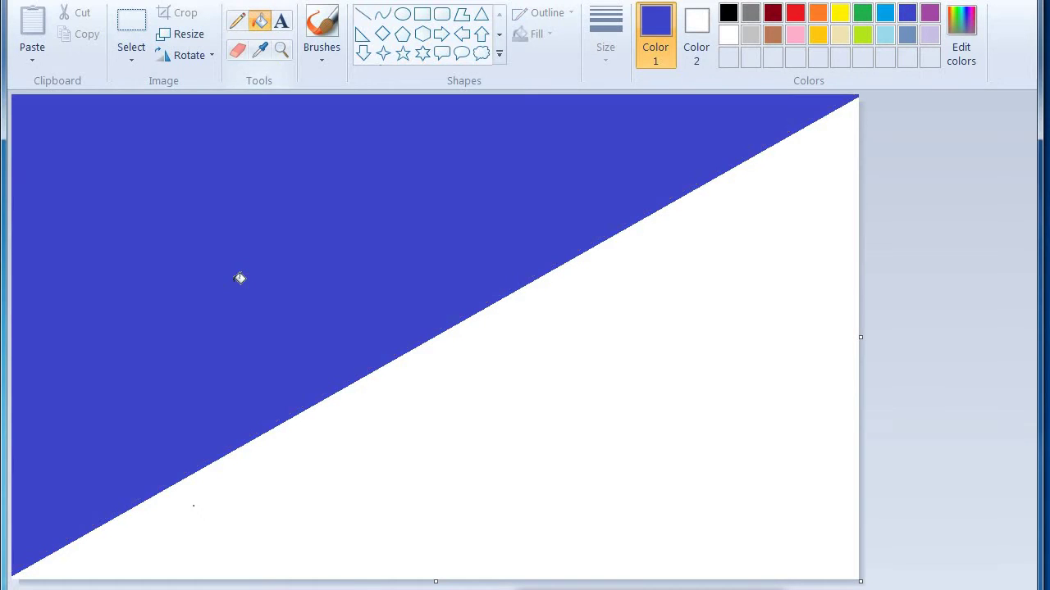
left_click(884, 14)
left_click(694, 354)
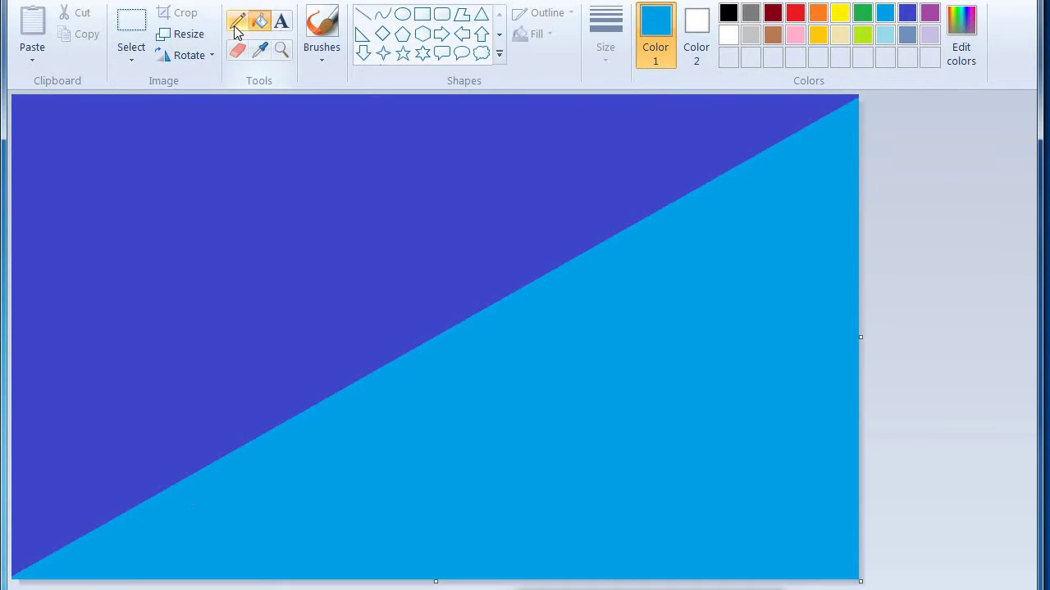
left_click(729, 35)
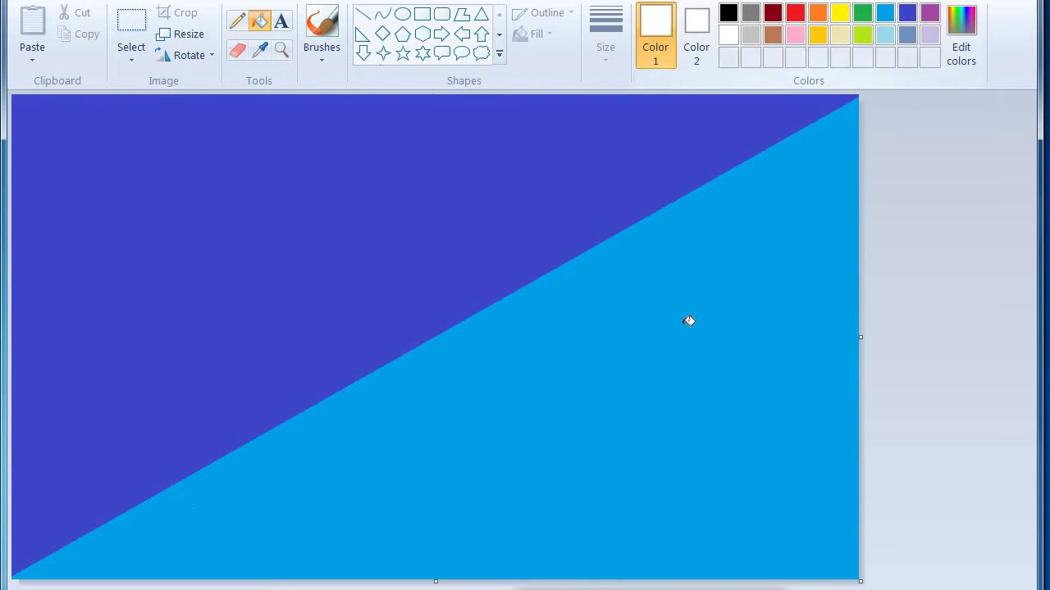
left_click(689, 320)
Put the image's horizontal pixel value on the clipboard and resize the image to 1 pixel wide without maintaining the aspect ratio.
left_click(188, 34)
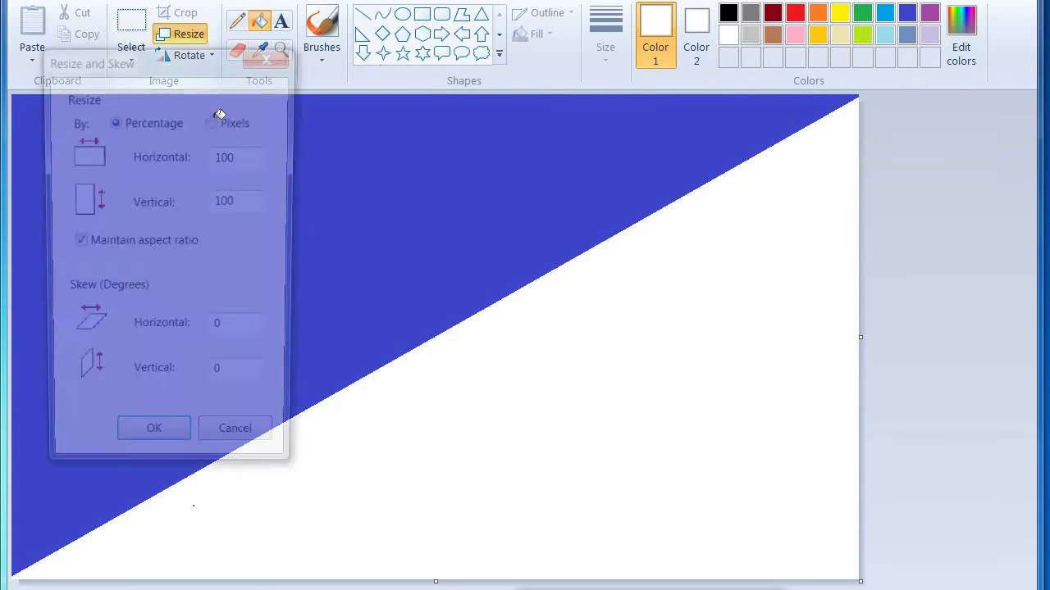
left_click(225, 120)
left_click(161, 240)
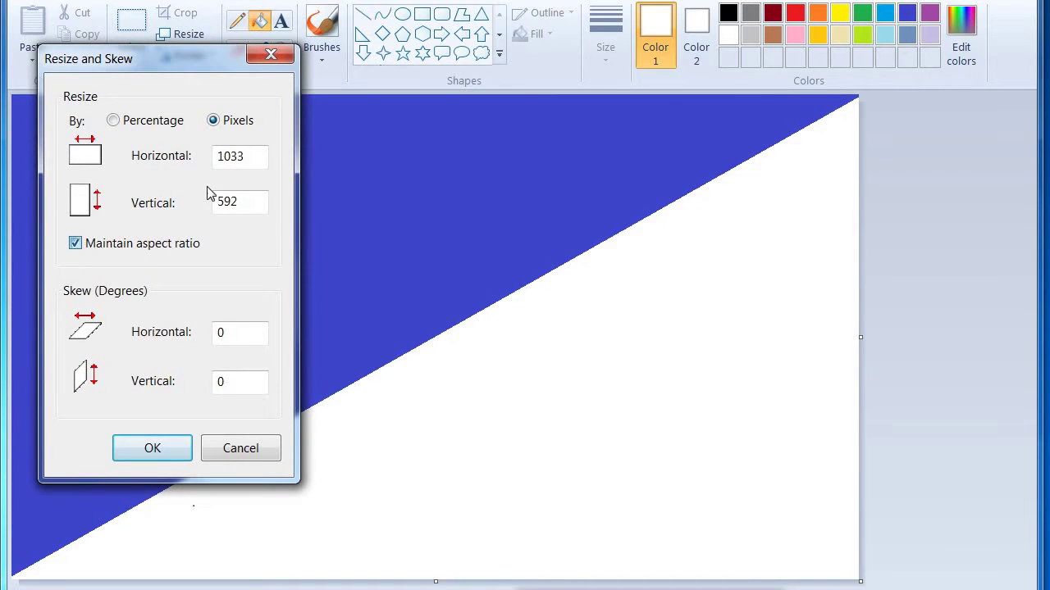
double_click(239, 156)
right_click(239, 157)
left_click(281, 215)
type("1")
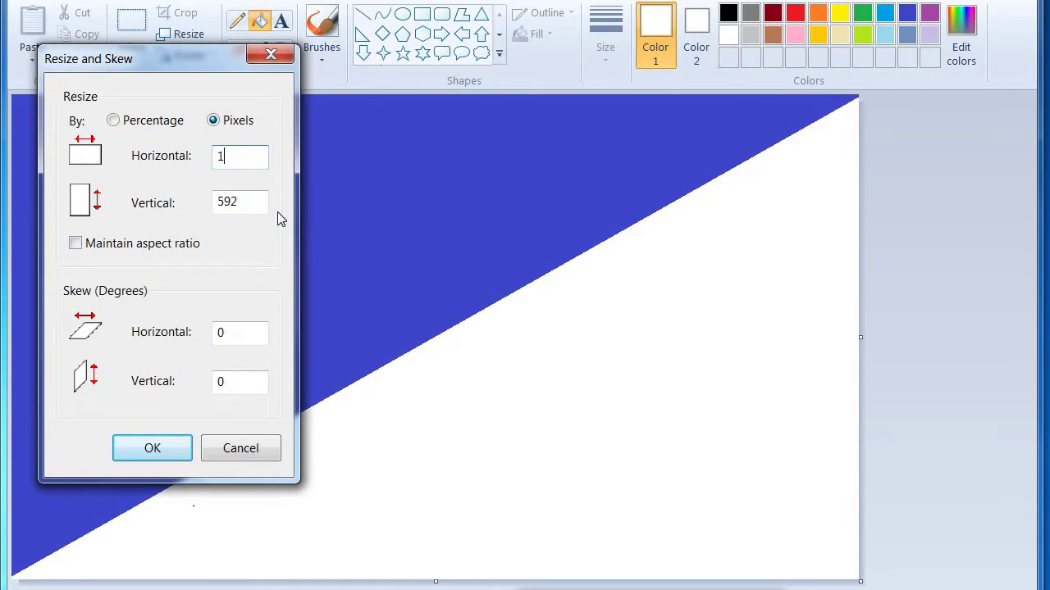
key("Return")
Resize the image horizontally back to the stored 1033 pixels without maintaining the aspect ratio.
left_click(186, 38)
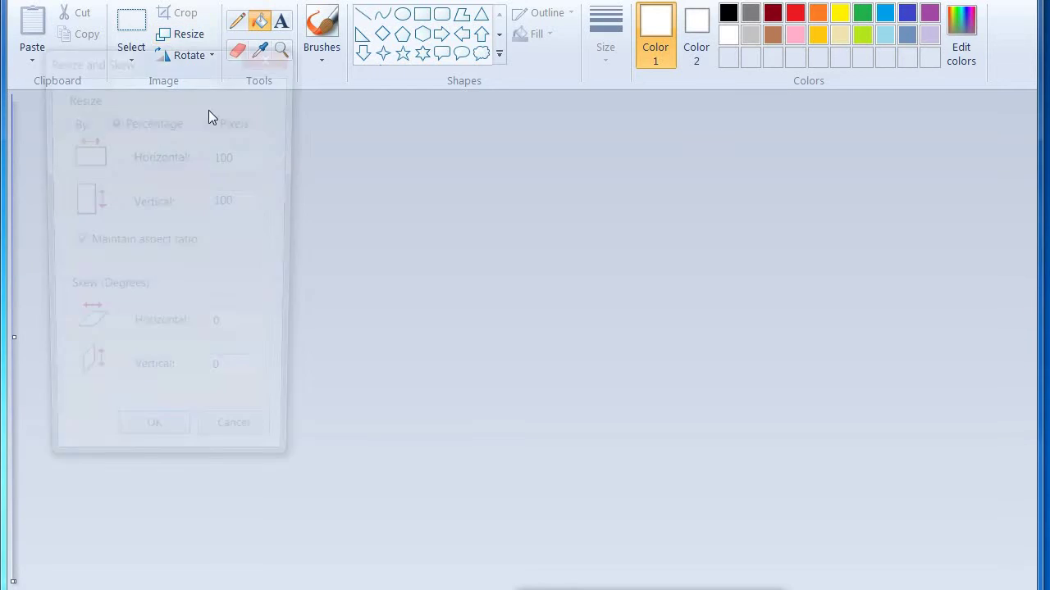
left_click(213, 120)
left_click(168, 244)
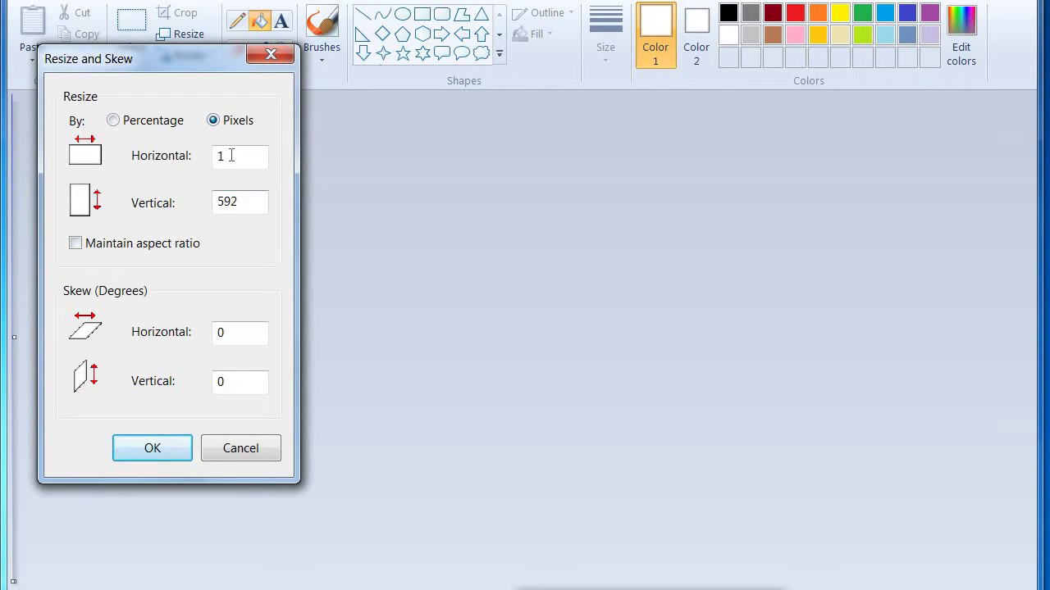
double_click(231, 156)
right_click(231, 156)
left_click(274, 233)
key("Return")
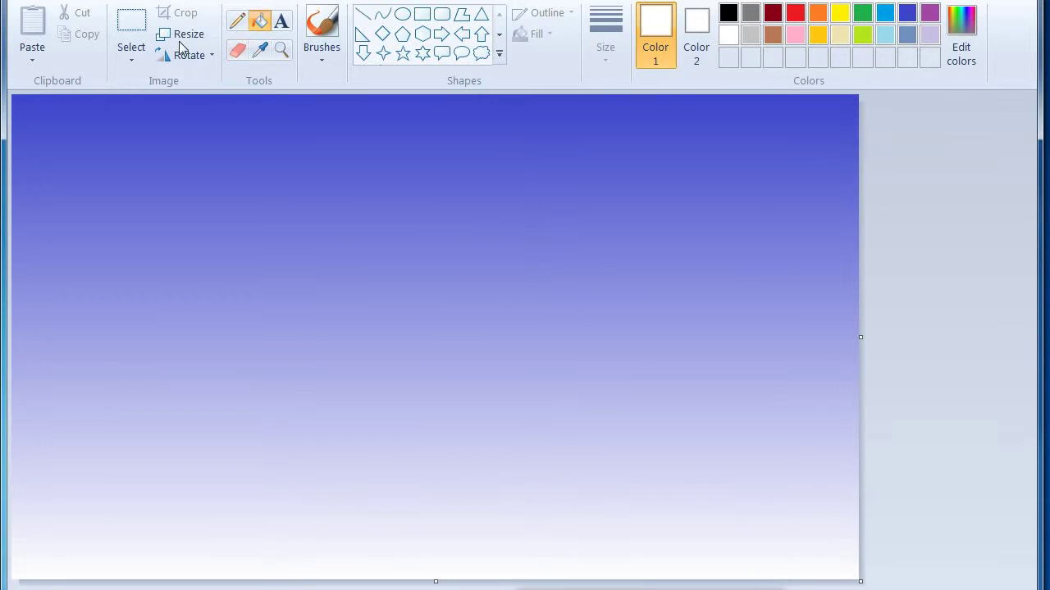
Copy the whole gradient image and squash the selection vertically into about the upper two thirds of the canvas.
left_click(123, 55)
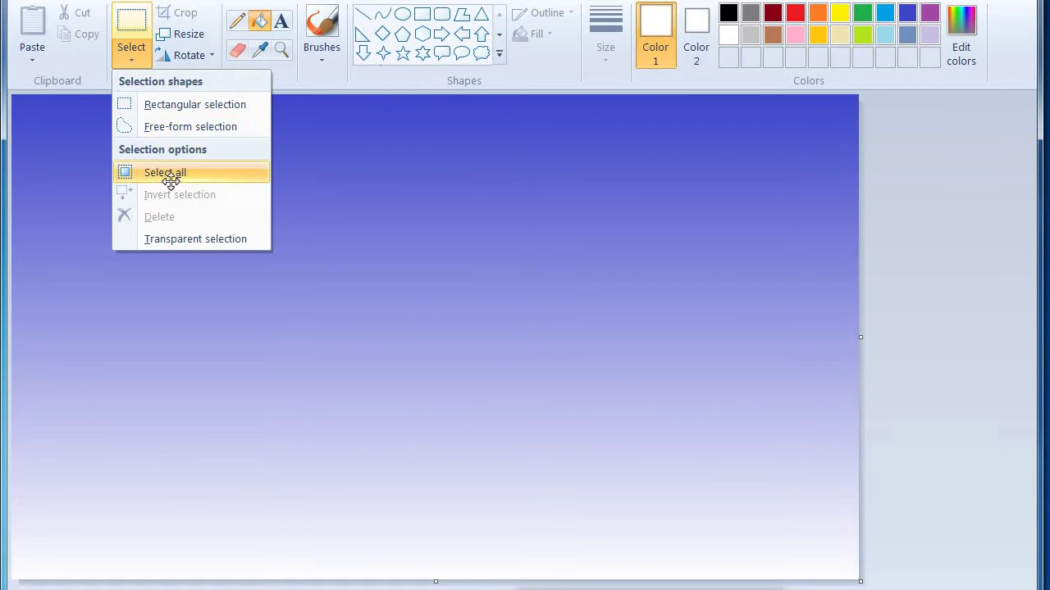
left_click(168, 176)
right_click(255, 169)
left_click(281, 178)
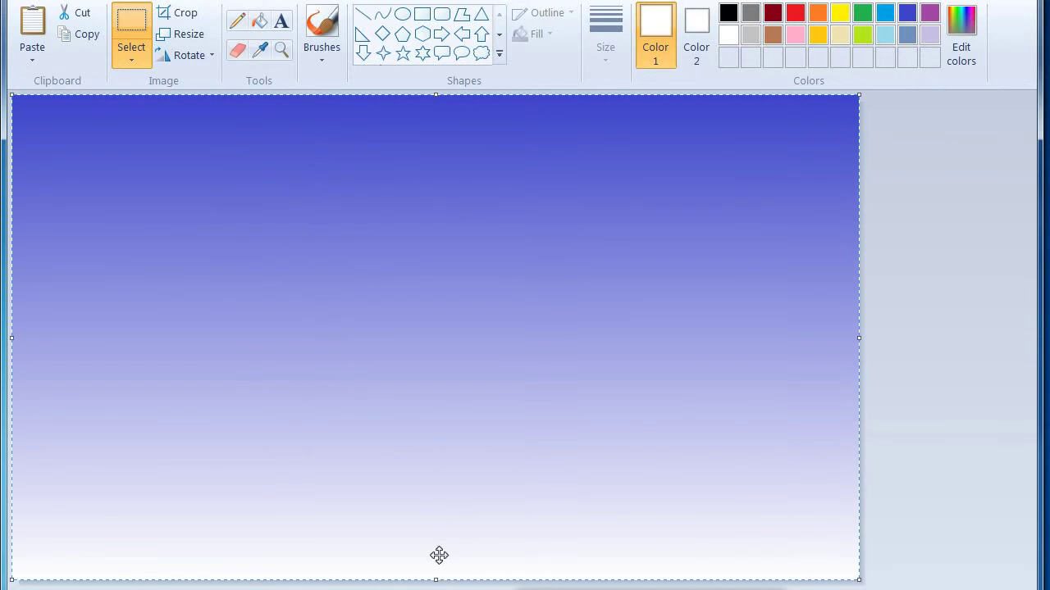
left_click_drag(440, 581, 483, 407)
Paste the copied gradient, flip it vertically, and squash it into the lower third of the canvas as a reflection.
right_click(458, 285)
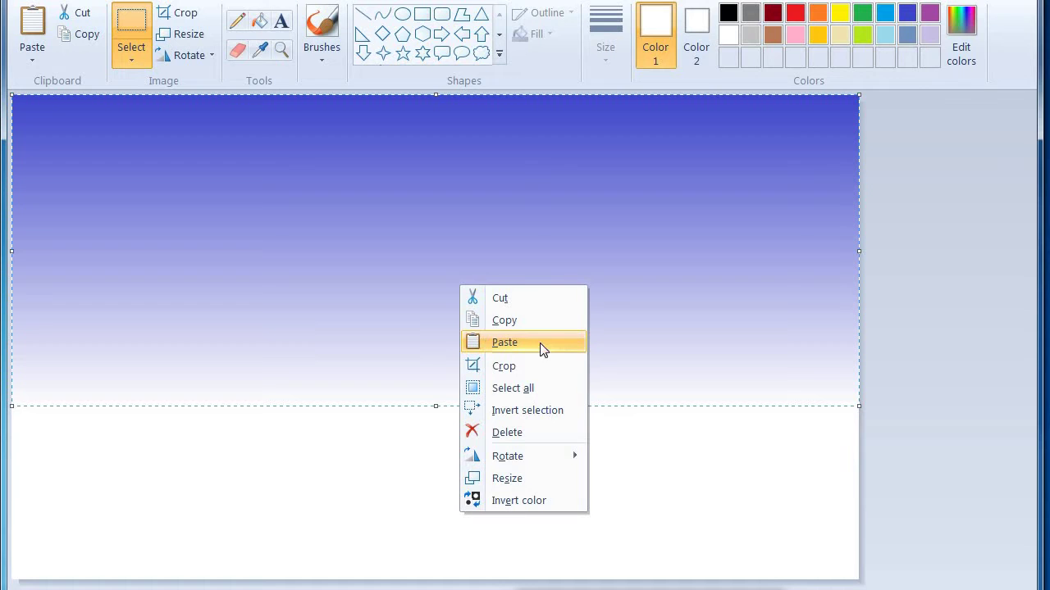
left_click(487, 342)
right_click(441, 260)
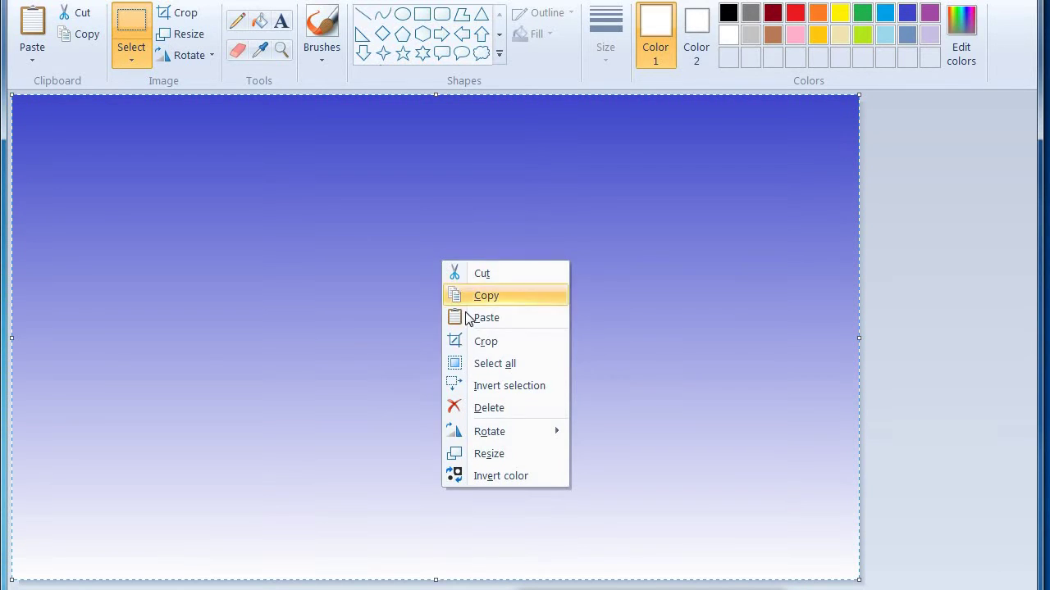
mouse_move(490, 429)
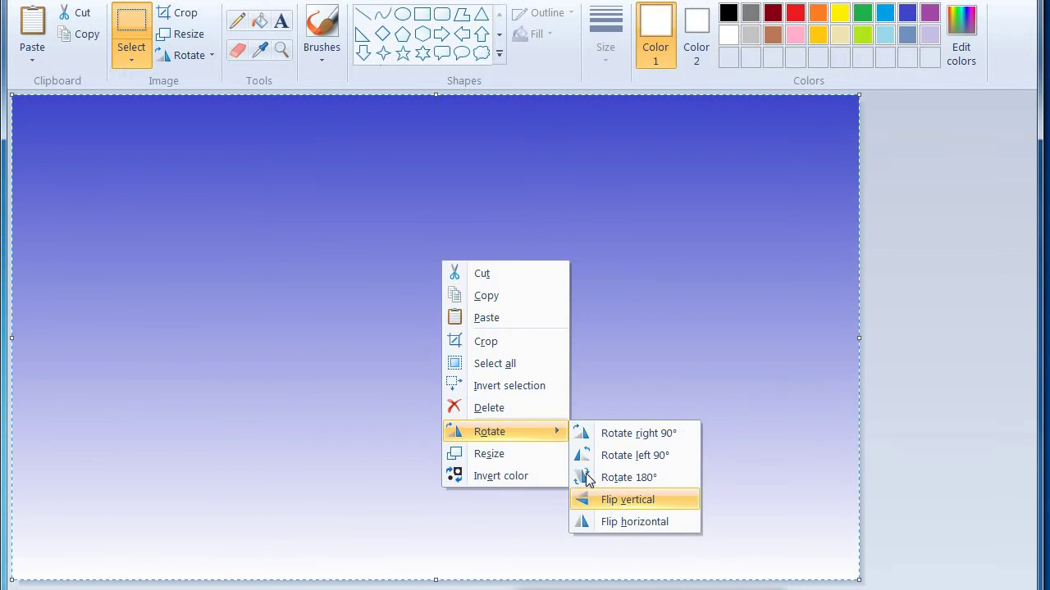
left_click(629, 501)
left_click_drag(435, 94, 445, 410)
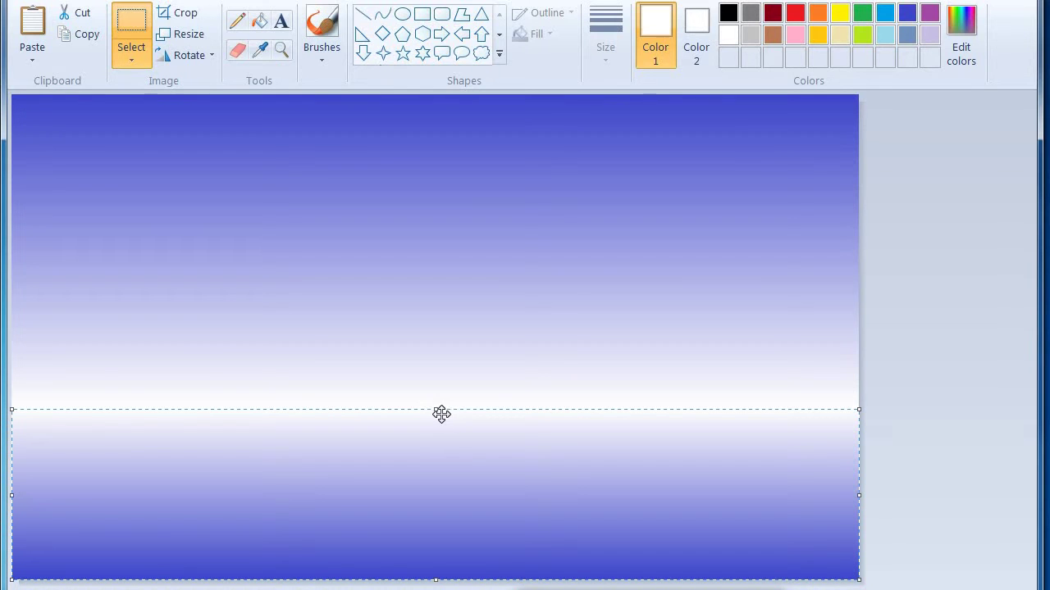
left_click(434, 407)
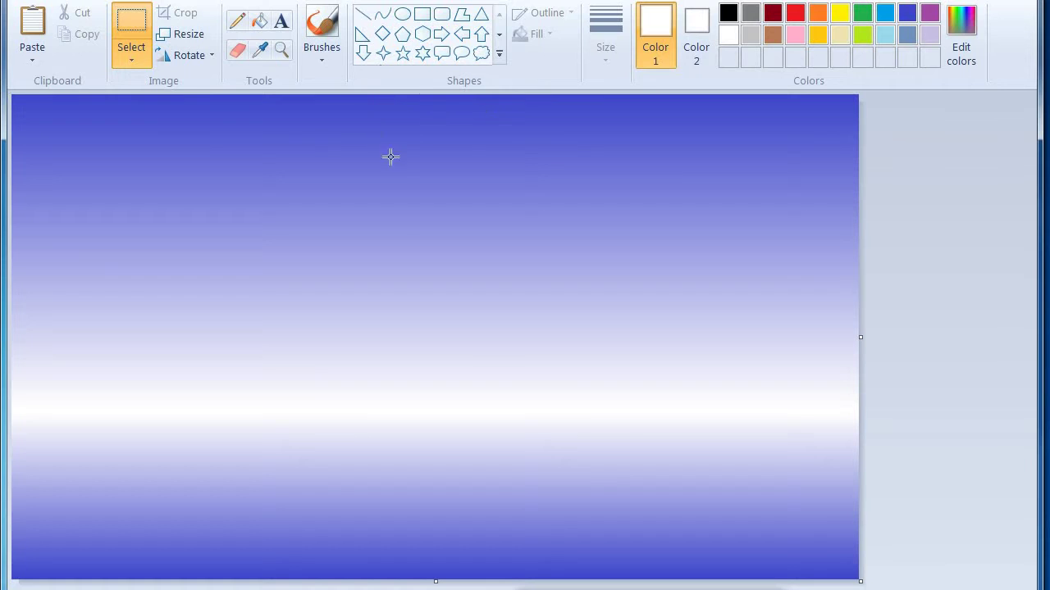
Draw a white circle with a solid color fill as a moon in the upper middle of the sky.
left_click(402, 14)
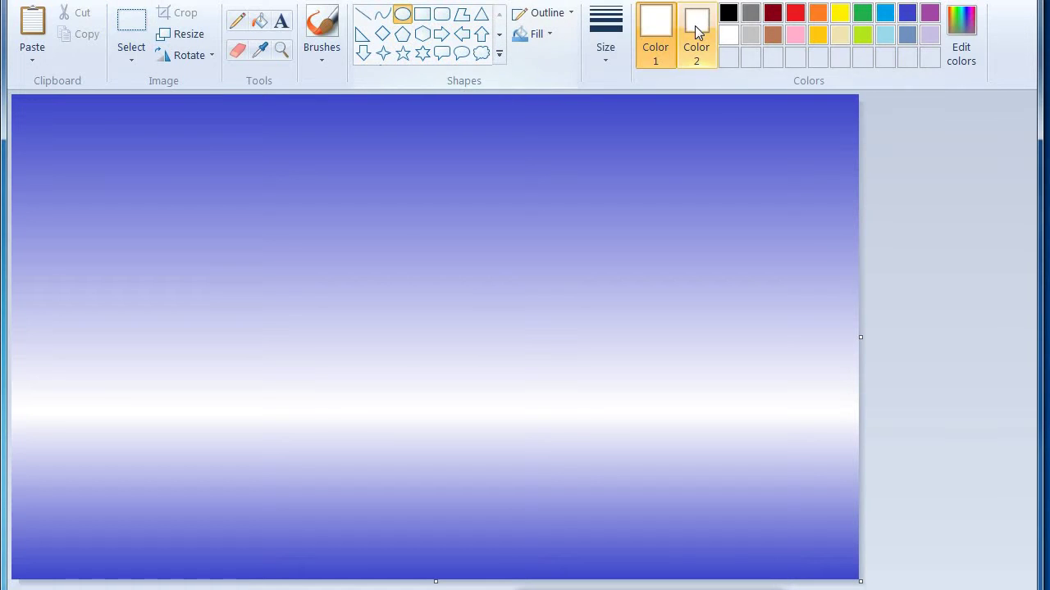
left_click(540, 33)
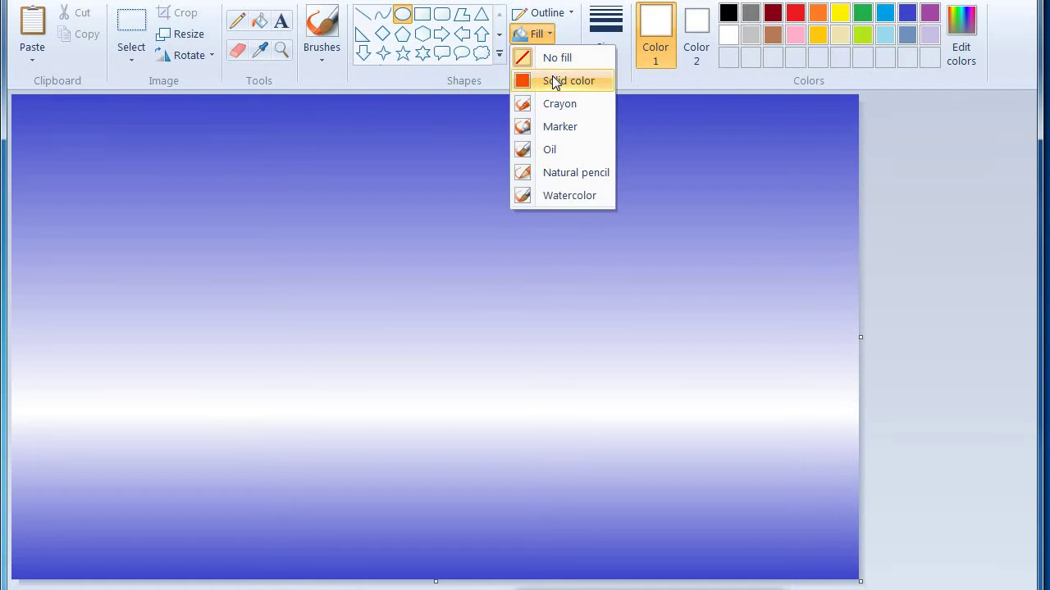
left_click(554, 81)
mouse_move(384, 159)
left_mouse_down()
mouse_move(475, 257)
mouse_move(522, 288)
mouse_move(516, 302)
mouse_move(515, 293)
left_mouse_up()
Adjust the moon's size and place it near the canvas's top edge, just left of the horizontal middle.
left_click_drag(467, 229, 445, 189)
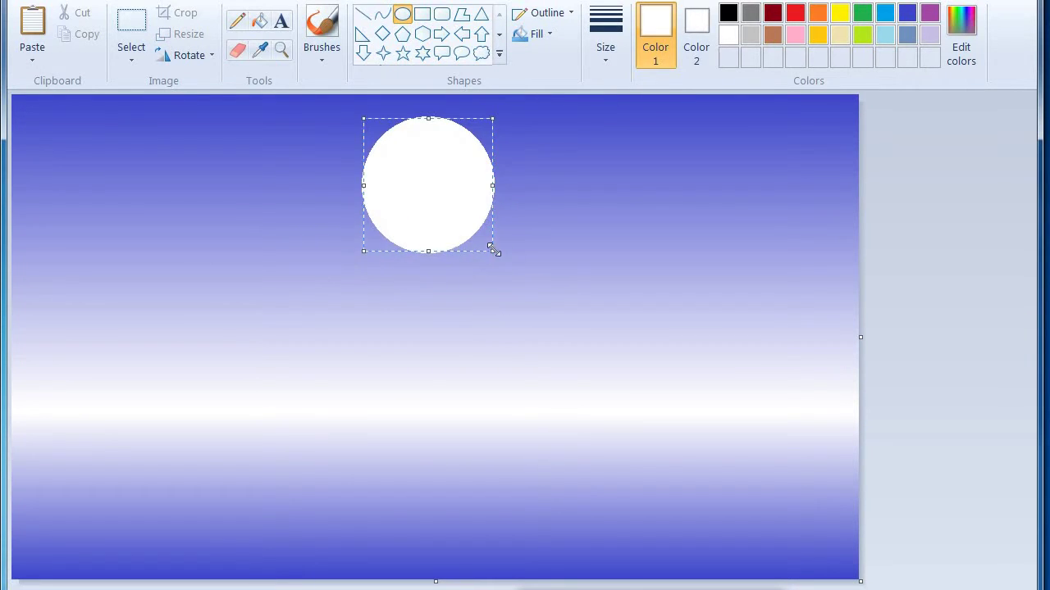
left_click_drag(497, 250, 511, 261)
left_click_drag(443, 191, 408, 183)
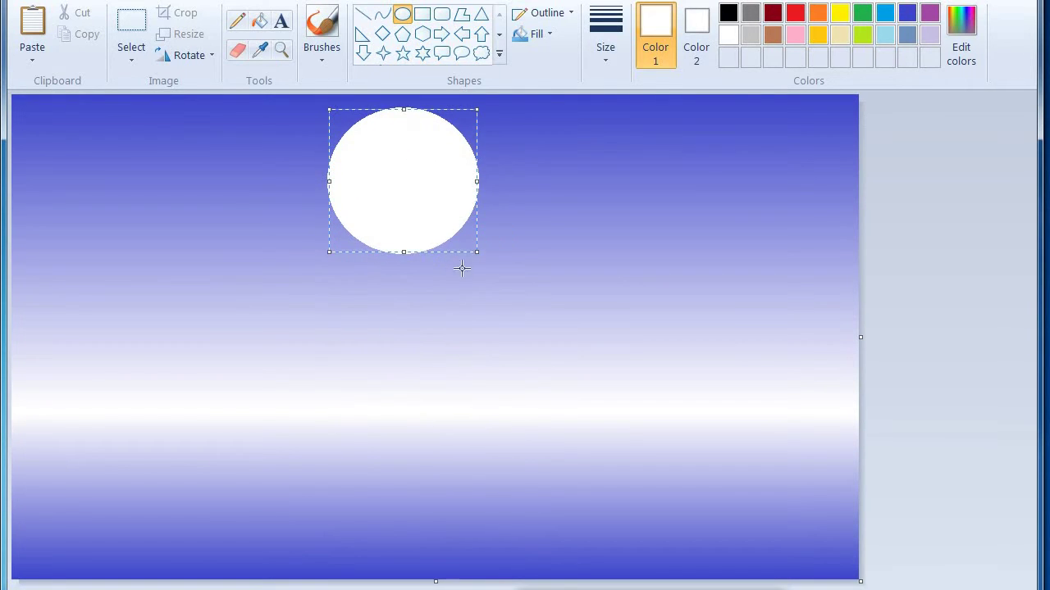
left_click_drag(476, 252, 456, 230)
left_click_drag(423, 182, 451, 201)
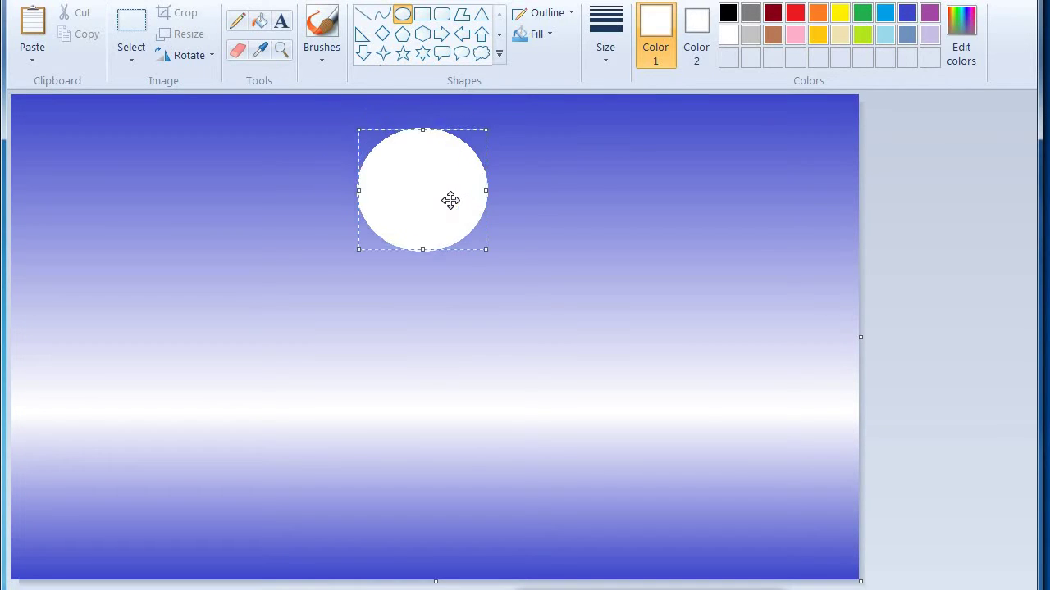
left_click(905, 193)
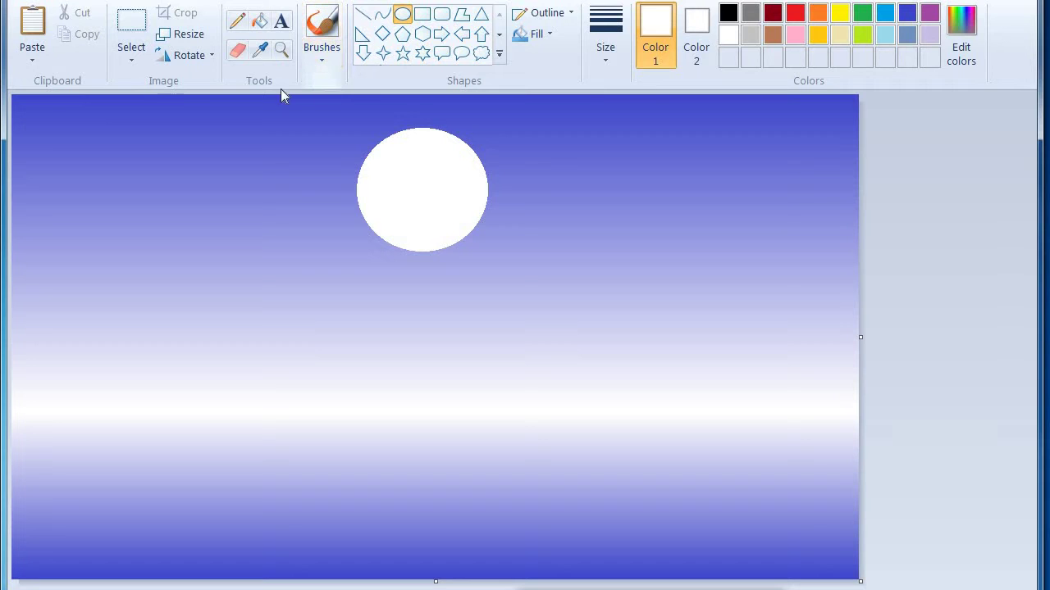
Paint a thick black branch with the Oil brush at the second-thinnest size, from the moon to the canvas's upper-left corner.
left_click(324, 63)
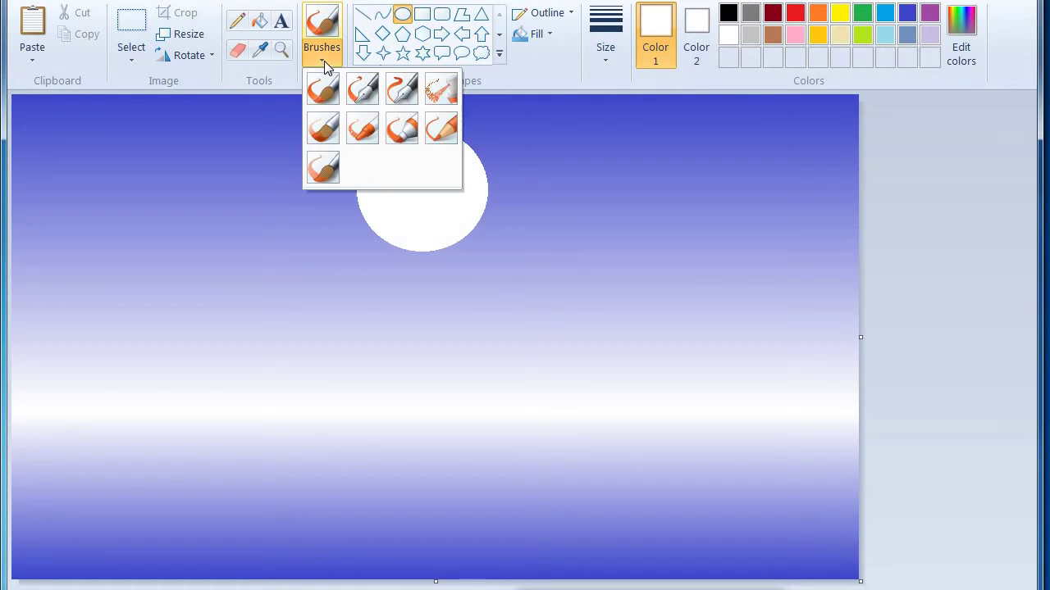
right_click(329, 138)
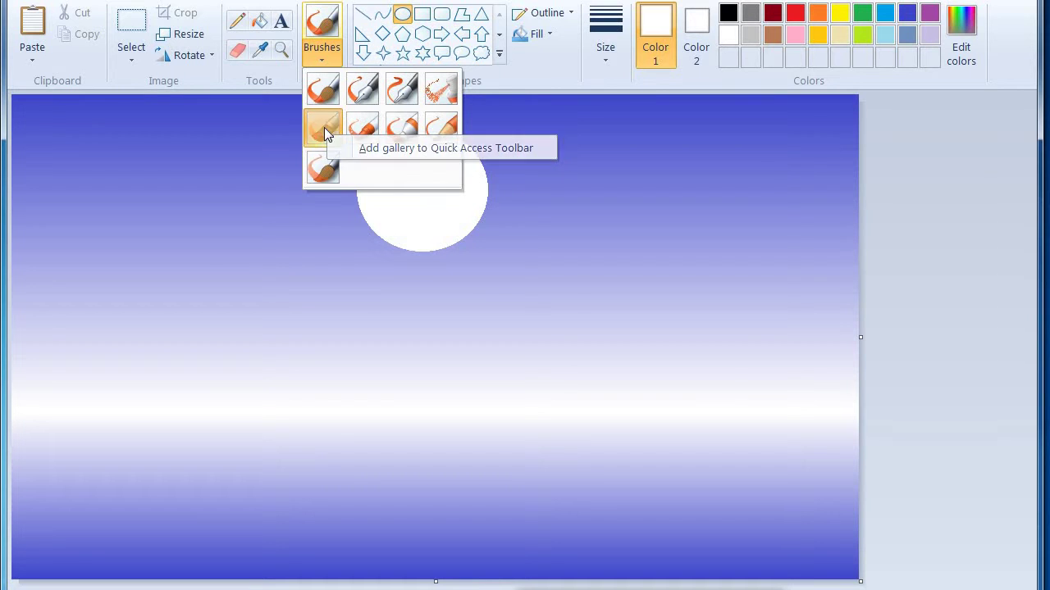
left_click(324, 127)
left_click(728, 13)
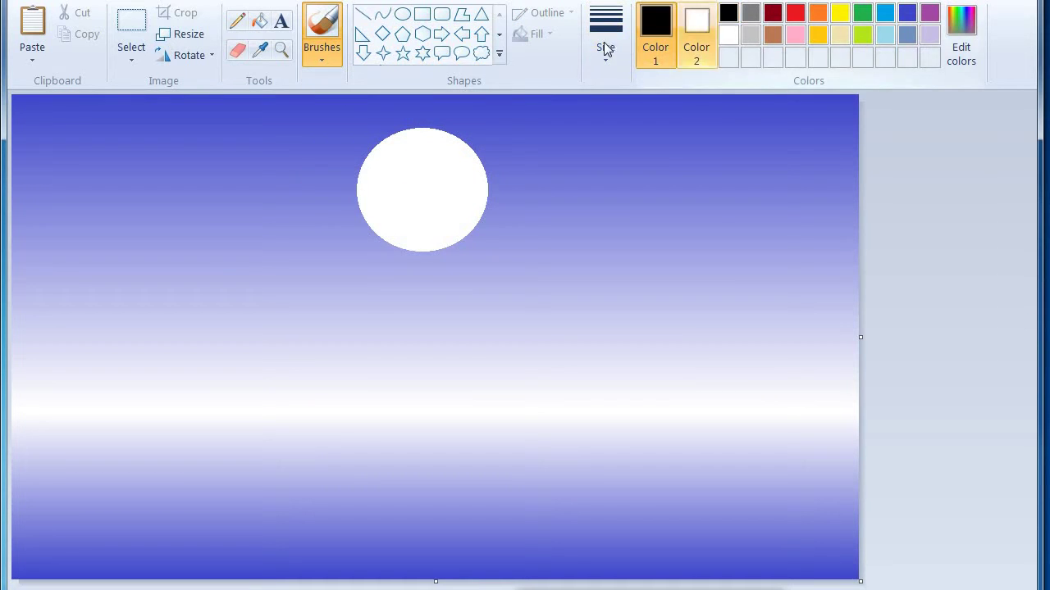
left_click(596, 56)
left_click(615, 131)
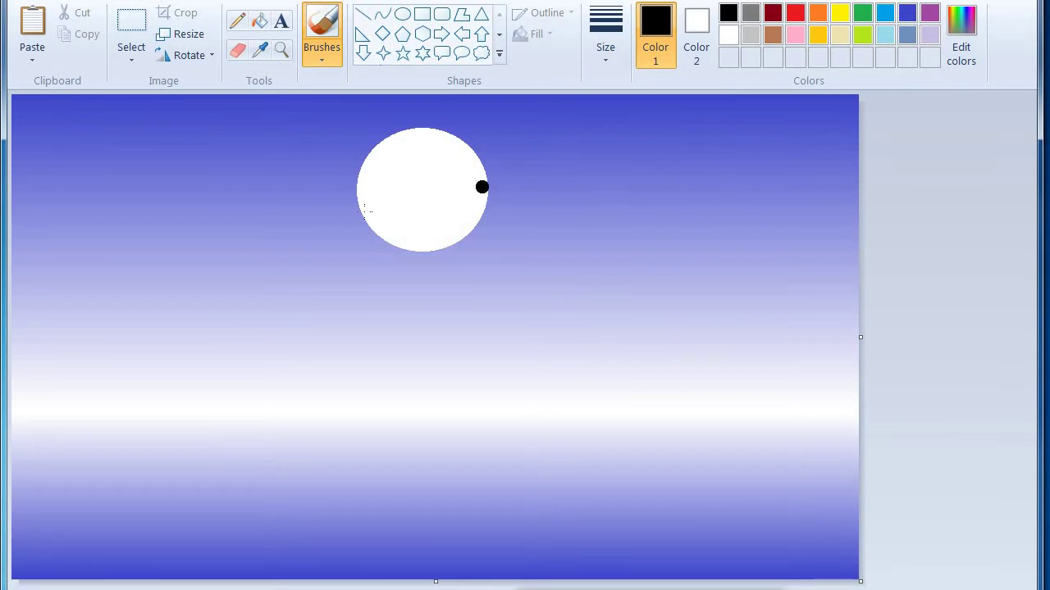
mouse_move(456, 260)
left_mouse_down()
mouse_move(431, 197)
mouse_move(50, 138)
mouse_move(5, 98)
left_mouse_up()
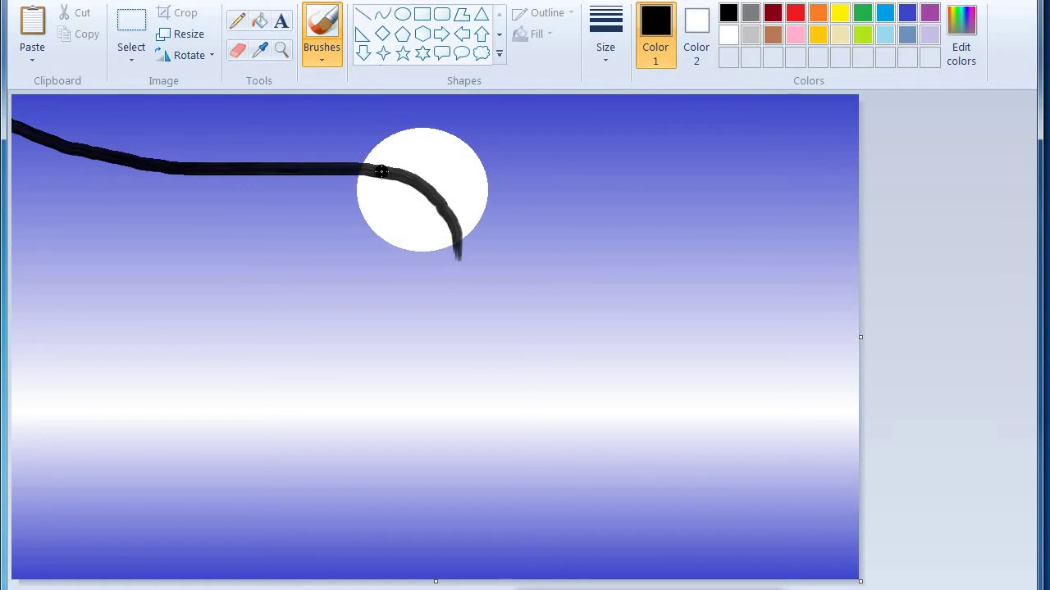
mouse_move(378, 170)
left_mouse_down()
mouse_move(174, 163)
mouse_move(106, 149)
mouse_move(12, 106)
mouse_move(27, 129)
mouse_move(37, 115)
mouse_move(29, 111)
mouse_move(167, 161)
left_mouse_up()
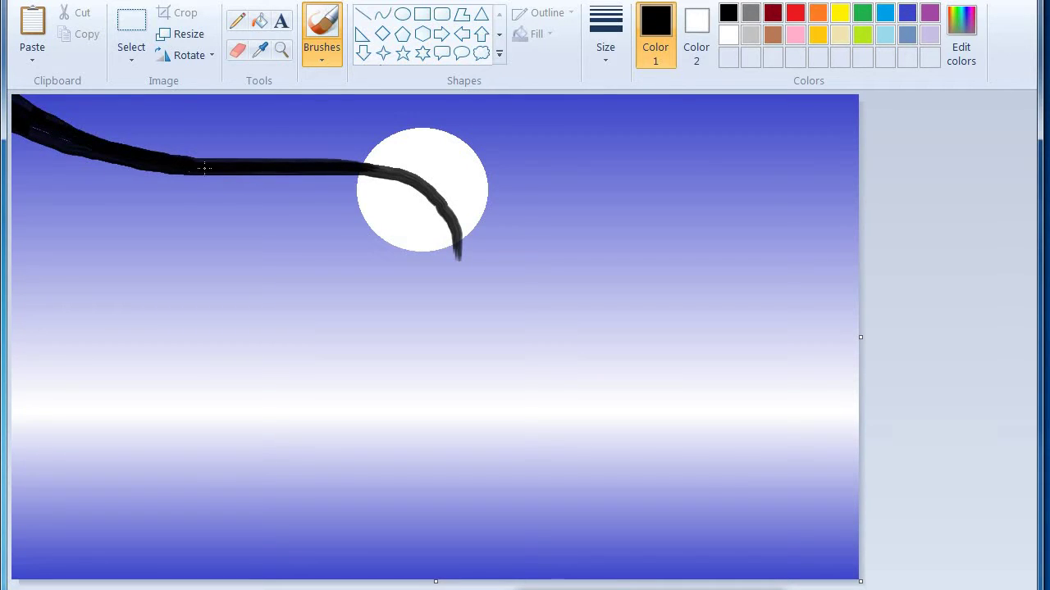
Paint forked black twigs at the thinnest brush size, crossing above and branching to the right of the moon.
left_click(324, 52)
left_click(608, 47)
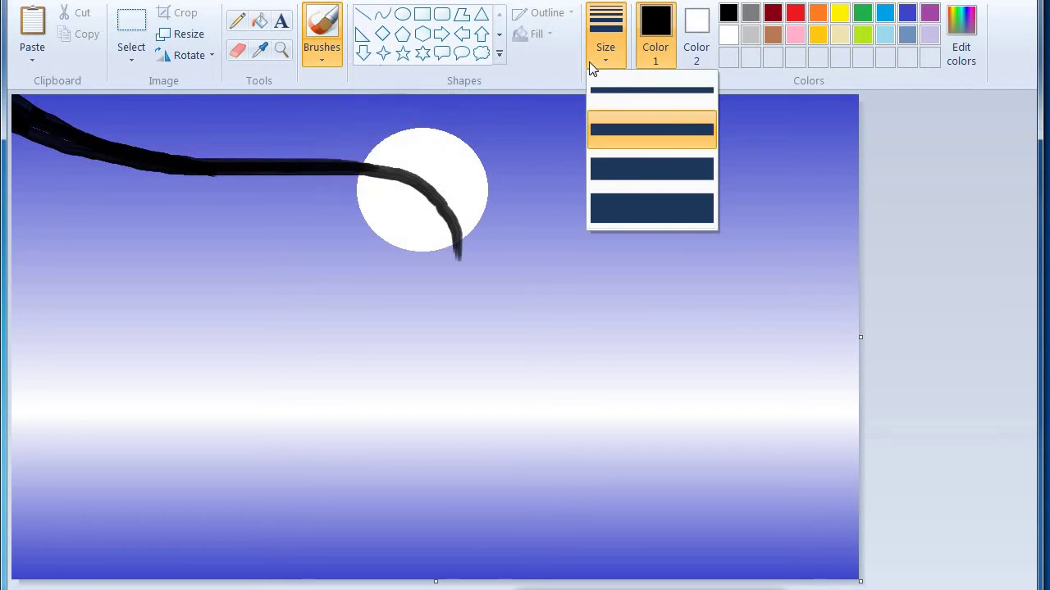
left_click(609, 91)
mouse_move(515, 147)
left_mouse_down()
mouse_move(422, 137)
mouse_move(219, 162)
left_mouse_up()
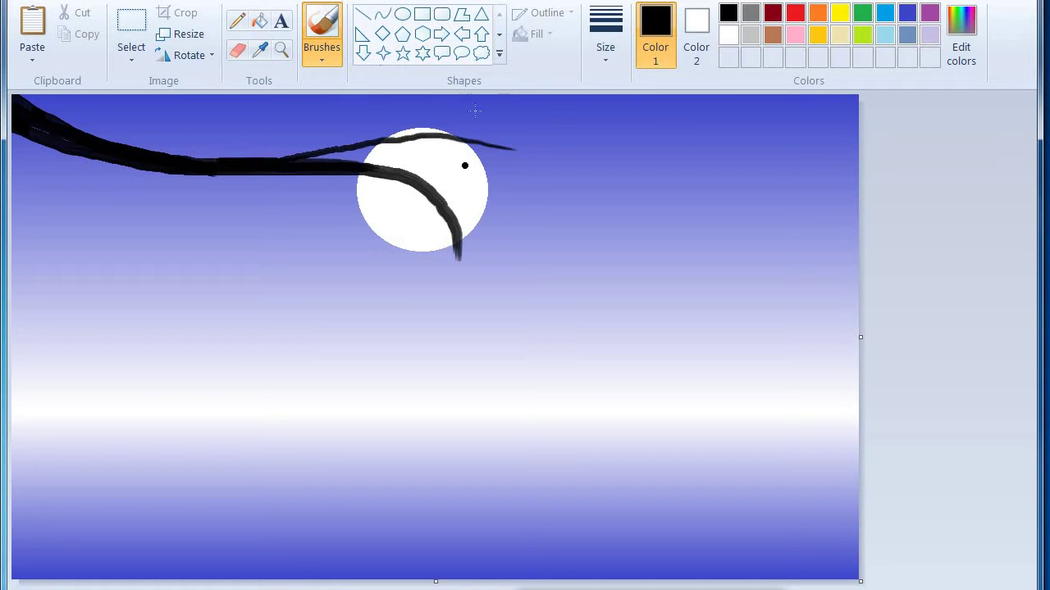
left_click_drag(472, 106, 390, 141)
mouse_move(511, 256)
left_mouse_down()
mouse_move(474, 211)
mouse_move(419, 188)
left_mouse_up()
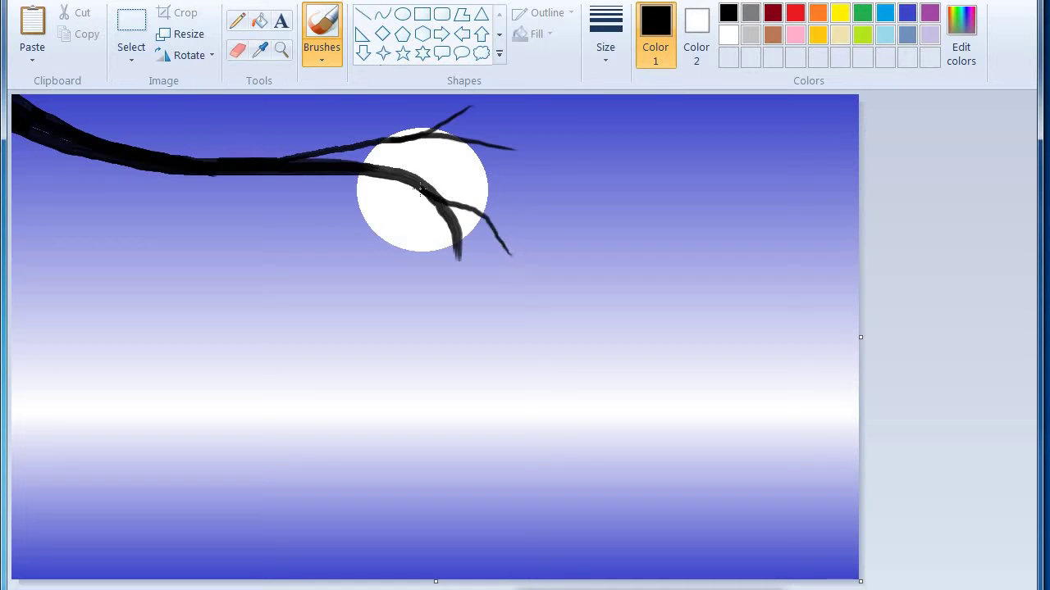
left_click_drag(533, 192, 476, 211)
Paint thin black twigs hanging below the main branch and one rising above its left part.
mouse_move(321, 271)
left_mouse_down()
mouse_move(277, 218)
mouse_move(190, 177)
left_mouse_up()
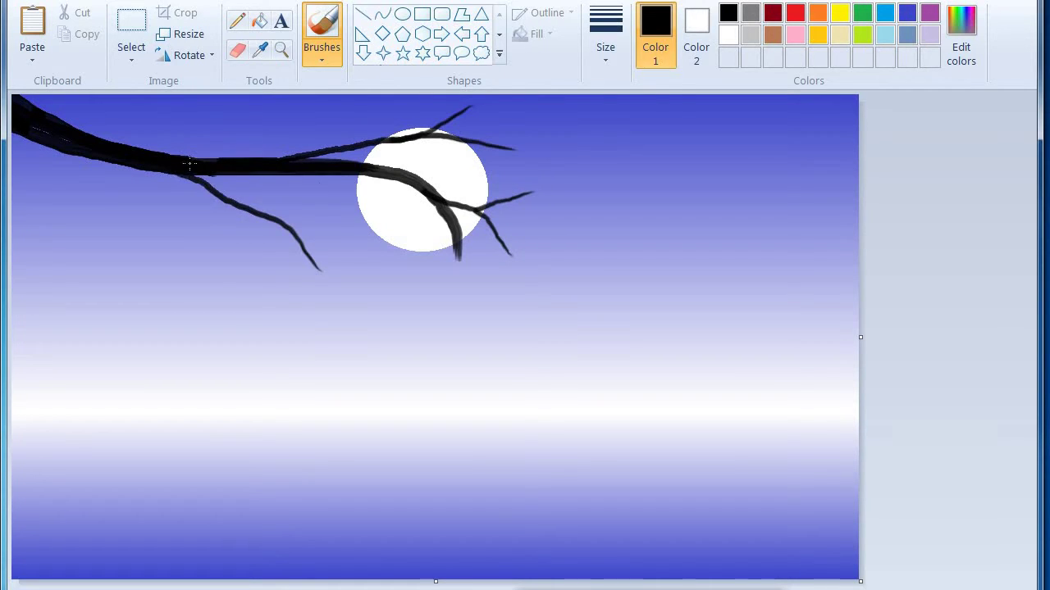
mouse_move(309, 231)
left_mouse_down()
mouse_move(234, 217)
mouse_move(228, 205)
left_mouse_up()
mouse_move(410, 295)
left_mouse_down()
mouse_move(365, 205)
mouse_move(310, 178)
left_mouse_up()
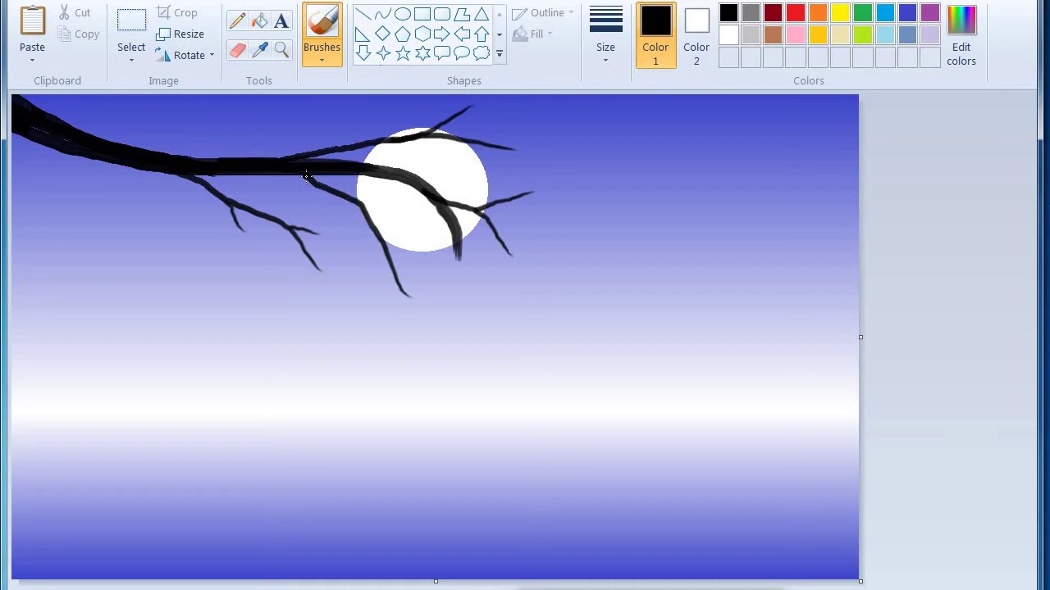
left_click_drag(419, 257, 364, 211)
mouse_move(231, 121)
left_mouse_down()
mouse_move(176, 147)
mouse_move(127, 148)
left_mouse_up()
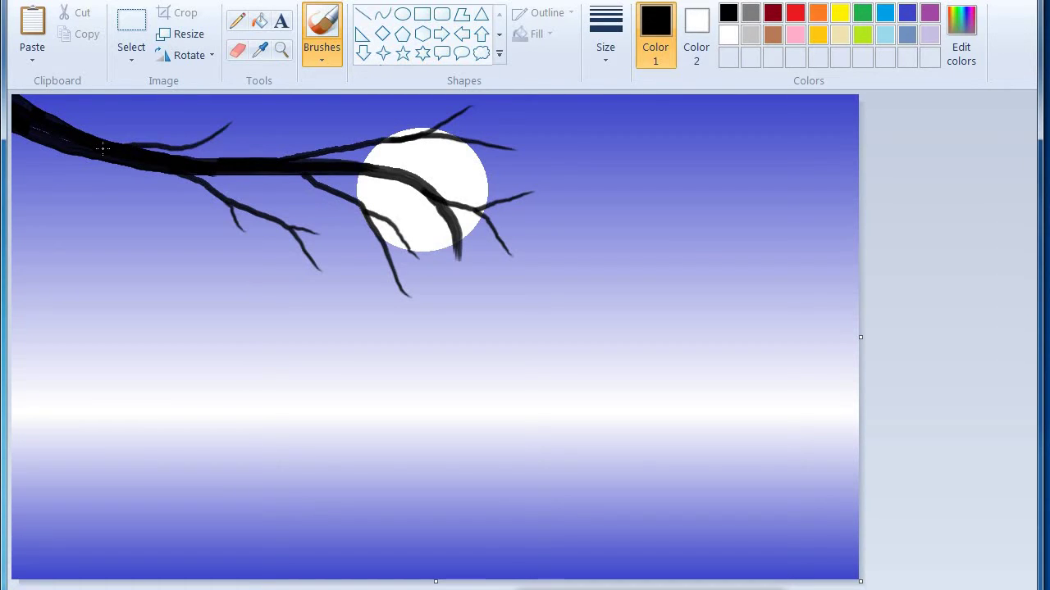
Paint a long thin black branch from the moon's lower edge toward the canvas's right side, with forked twigs rising from it.
mouse_move(809, 424)
left_mouse_down()
mouse_move(640, 386)
mouse_move(478, 274)
mouse_move(453, 226)
mouse_move(460, 322)
mouse_move(458, 250)
left_mouse_up()
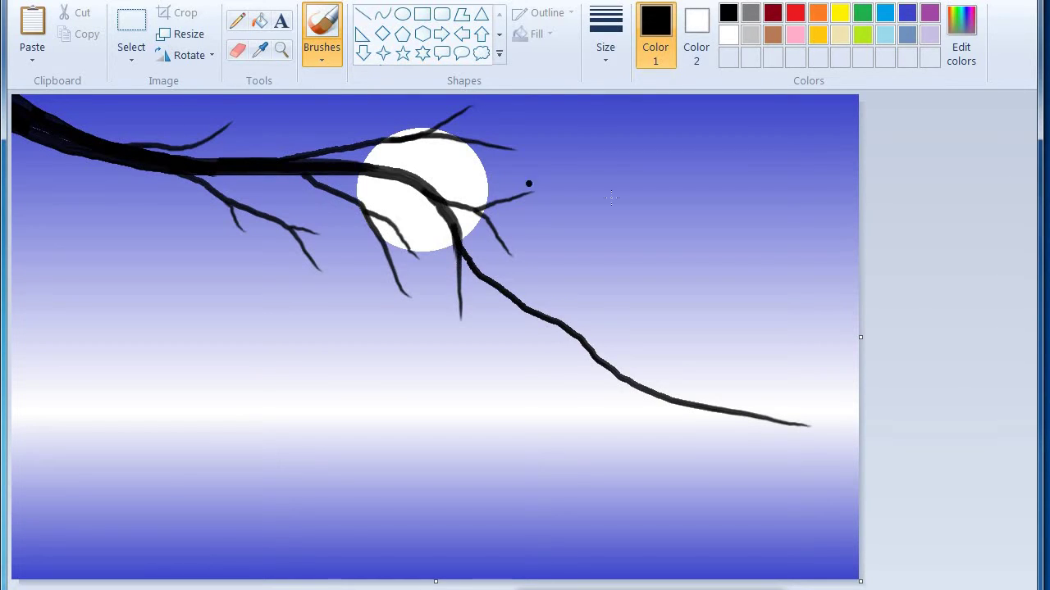
mouse_move(748, 289)
left_mouse_down()
mouse_move(668, 280)
mouse_move(520, 307)
left_mouse_up()
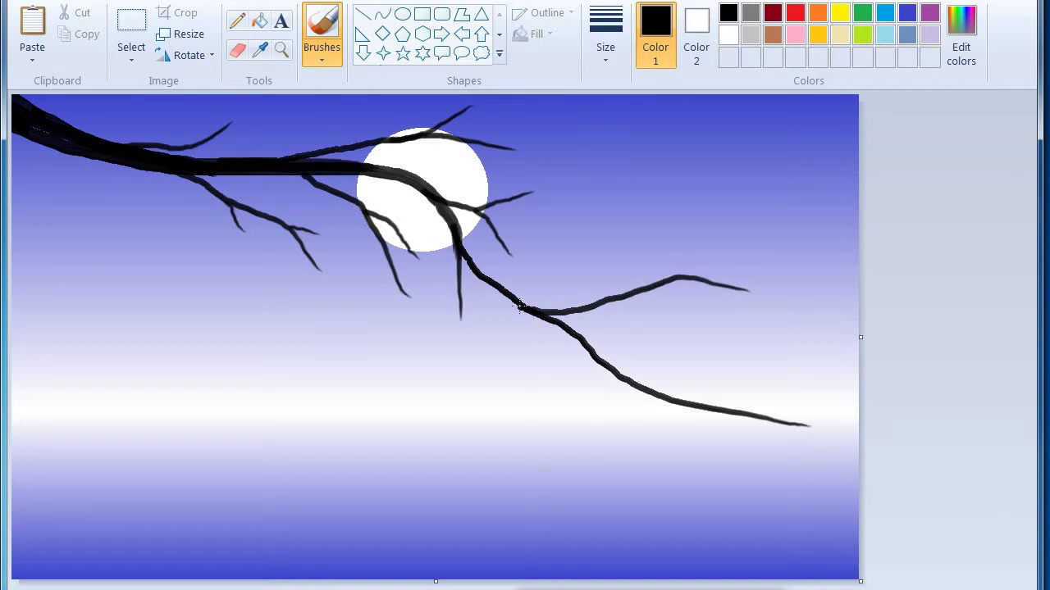
left_click_drag(726, 195, 660, 283)
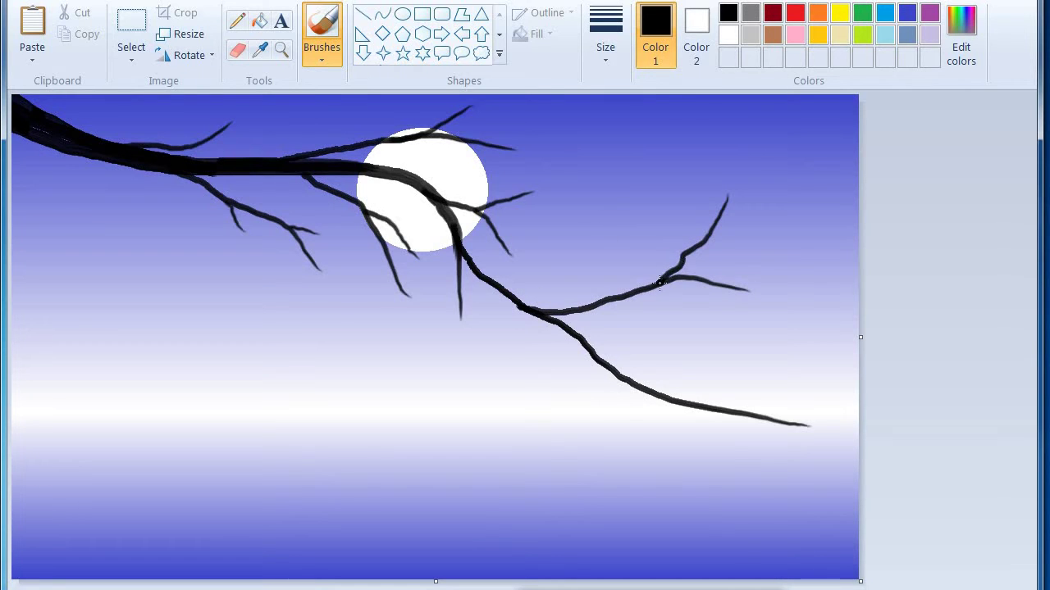
mouse_move(801, 399)
left_mouse_down()
mouse_move(702, 383)
mouse_move(635, 388)
left_mouse_up()
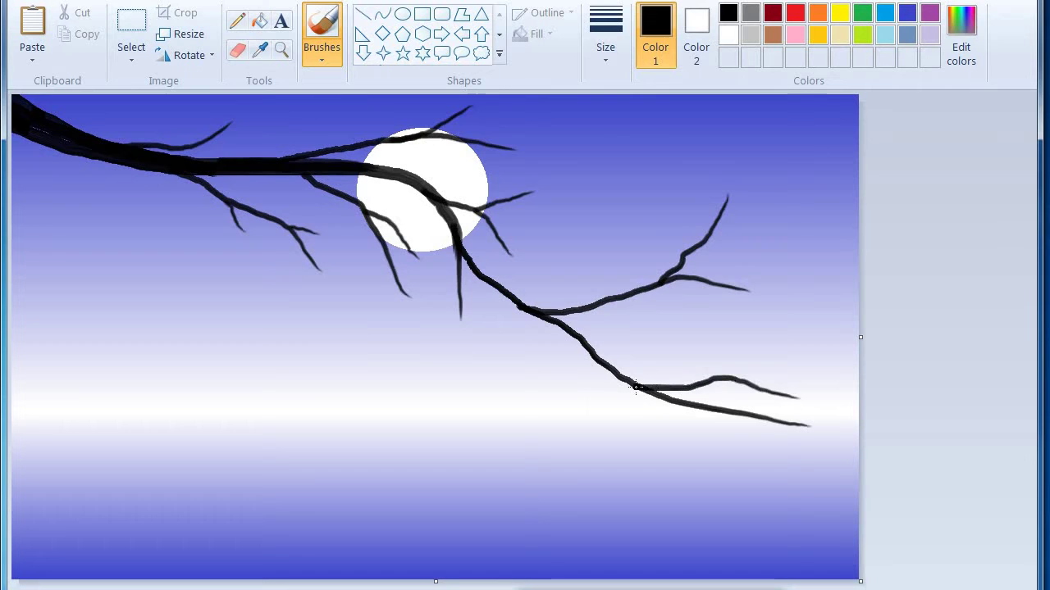
left_click_drag(788, 331, 735, 376)
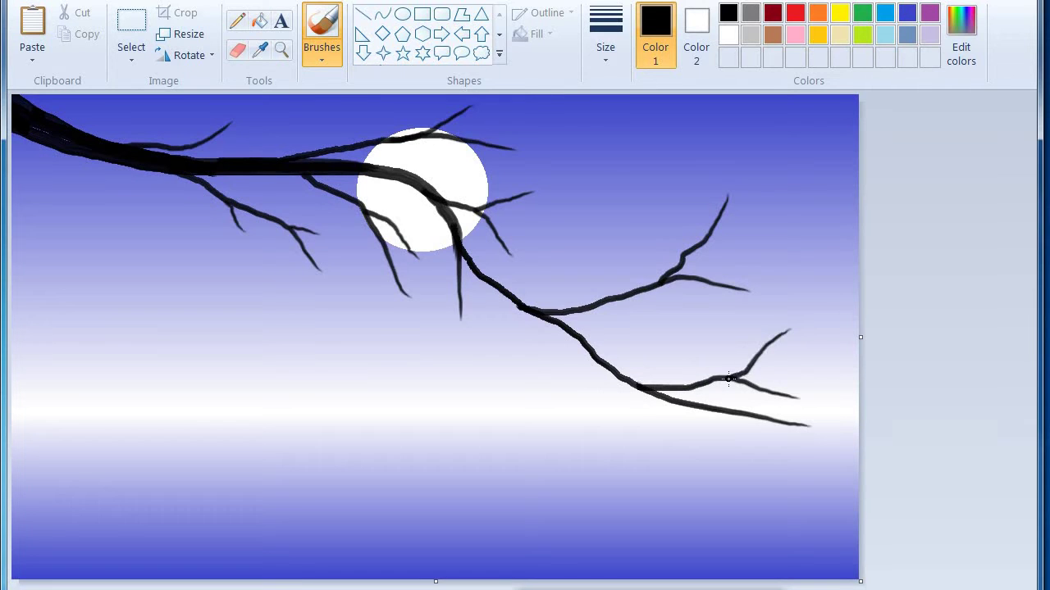
left_click_drag(695, 197, 683, 256)
Paint two forked black branches hanging down, one just left of the moon and one from the long right-hand branch below it.
left_click_drag(504, 464, 479, 277)
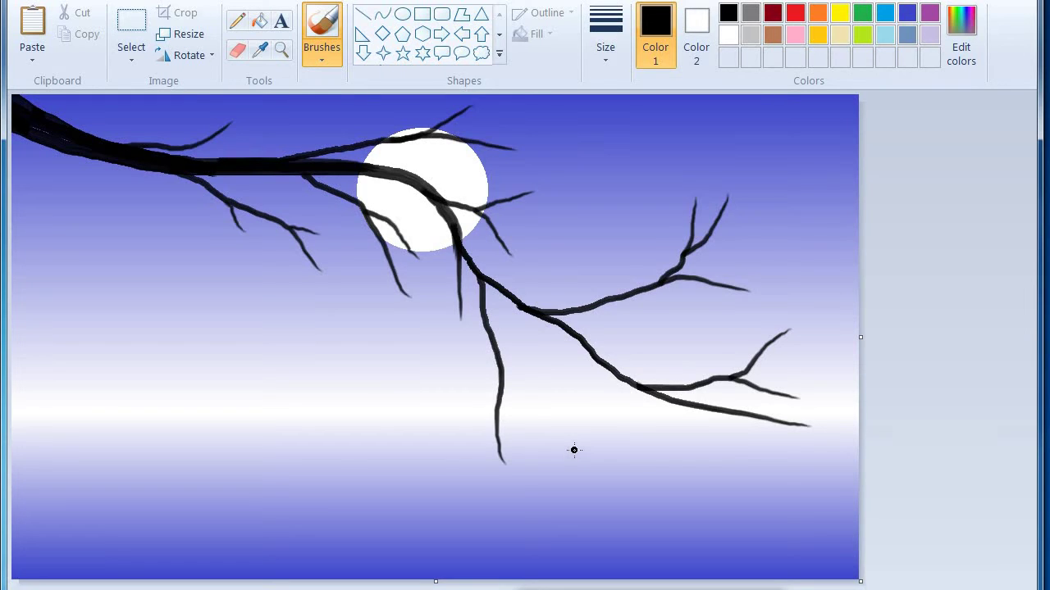
left_click_drag(569, 403, 497, 360)
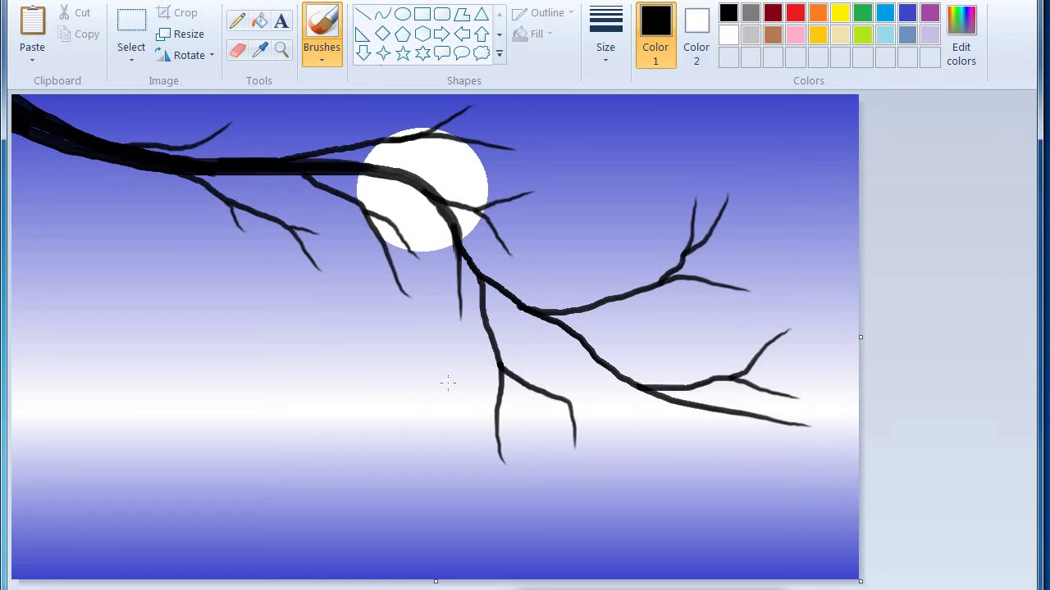
mouse_move(358, 398)
left_mouse_down()
mouse_move(375, 354)
mouse_move(344, 210)
left_mouse_up()
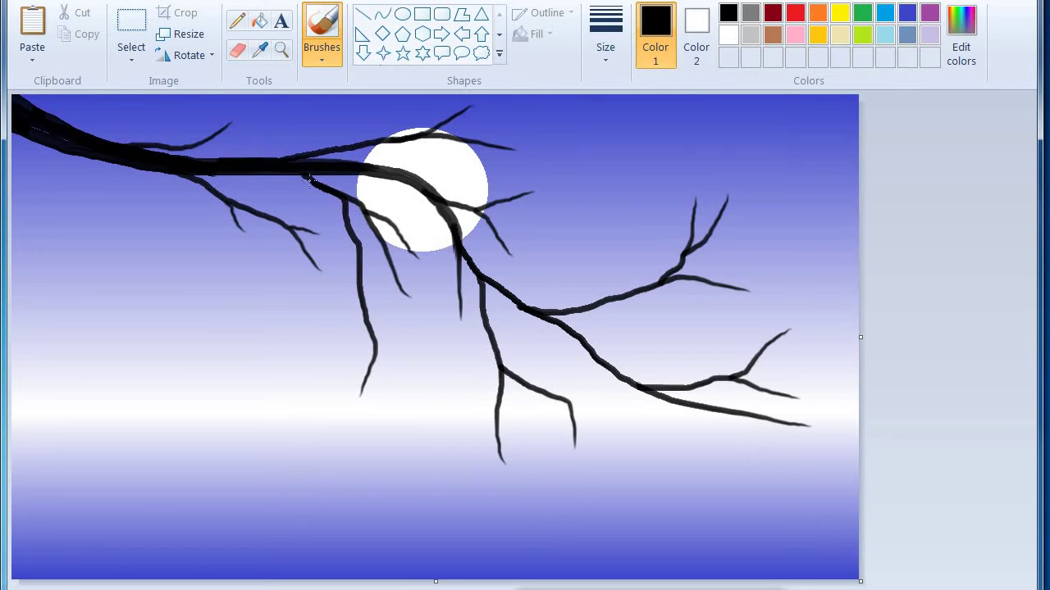
left_click(386, 343)
left_click_drag(424, 386, 383, 349)
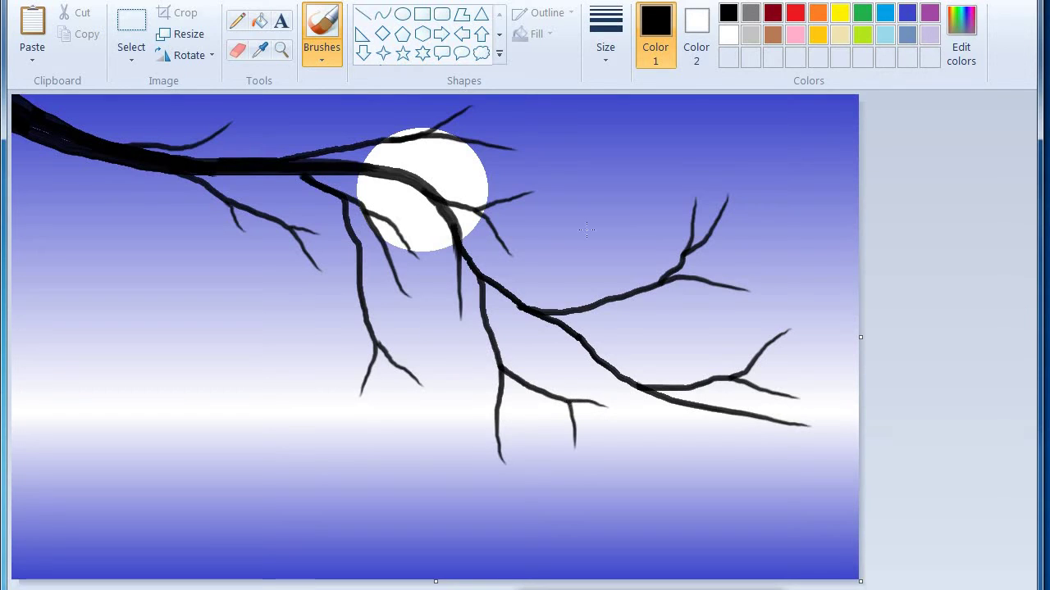
Paint a forked black branch curving up and right from the moon's right edge, plus a thin twig just beneath it.
mouse_move(675, 123)
left_mouse_down()
mouse_move(547, 224)
mouse_move(525, 233)
mouse_move(450, 212)
left_mouse_up()
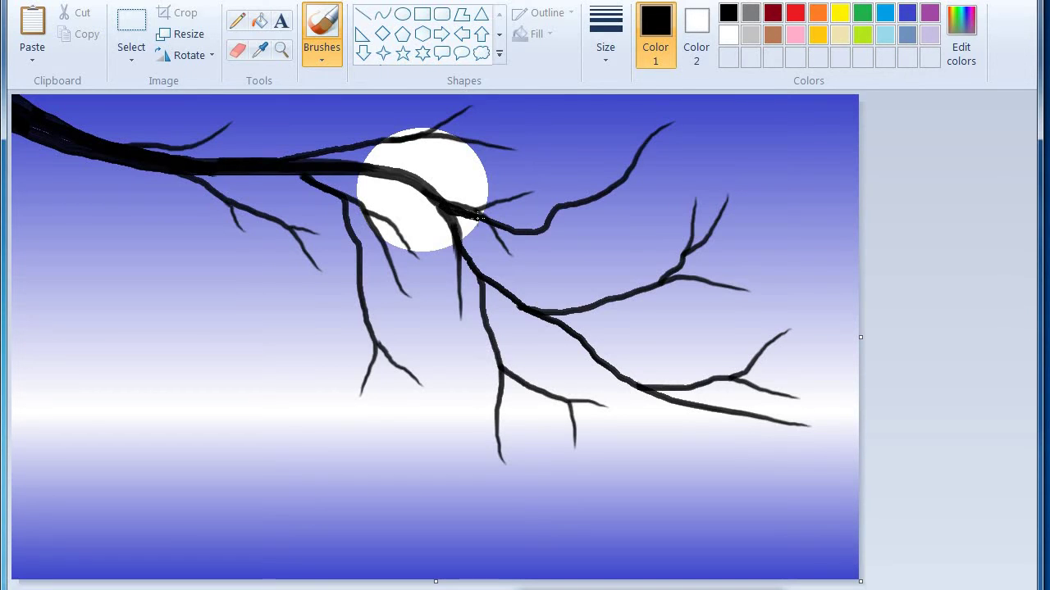
left_click_drag(674, 152, 617, 187)
mouse_move(604, 136)
left_mouse_down()
mouse_move(574, 161)
mouse_move(558, 192)
left_mouse_up()
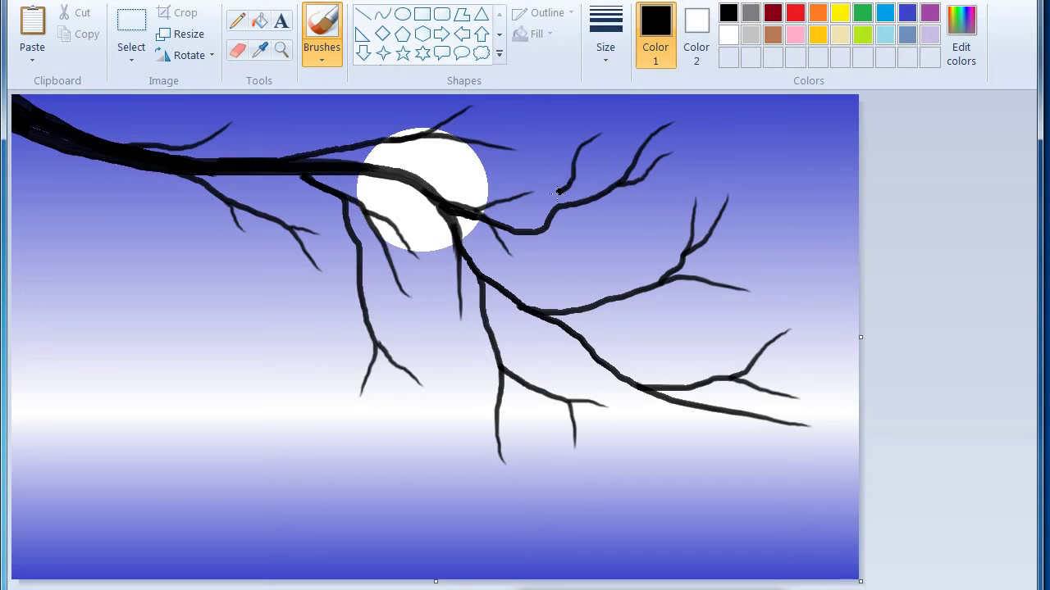
mouse_move(633, 228)
left_mouse_down()
mouse_move(596, 242)
mouse_move(542, 239)
left_mouse_up()
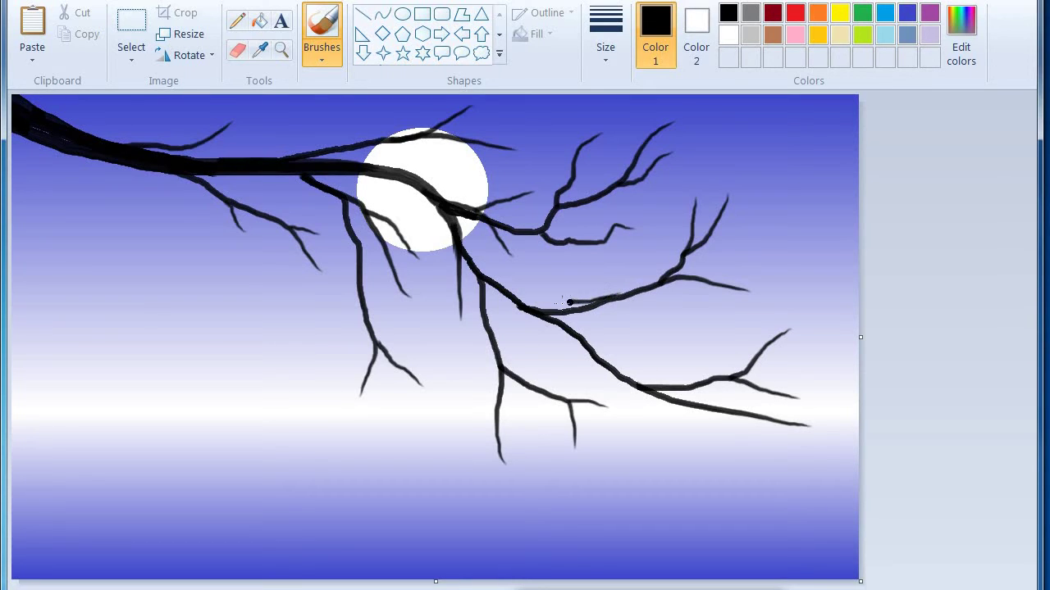
left_click_drag(570, 302, 543, 305)
mouse_move(574, 274)
left_mouse_down()
mouse_move(465, 255)
mouse_move(466, 247)
left_mouse_up()
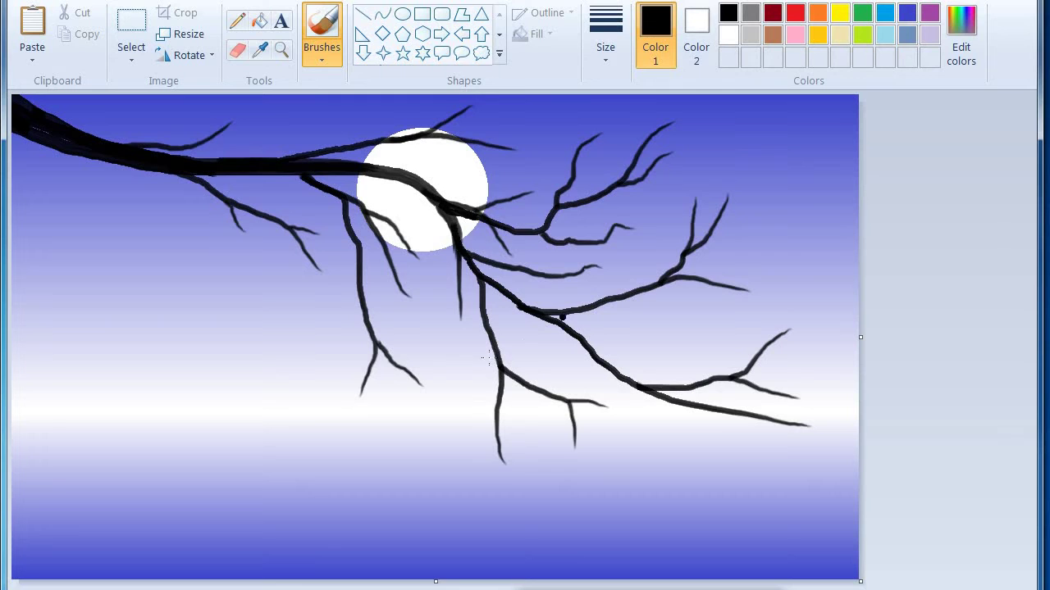
Add short black side twigs to the hanging branches and along the underside of the long right-hand branch.
left_click_drag(395, 415, 378, 378)
left_click_drag(317, 293, 349, 243)
left_click_drag(665, 328, 606, 306)
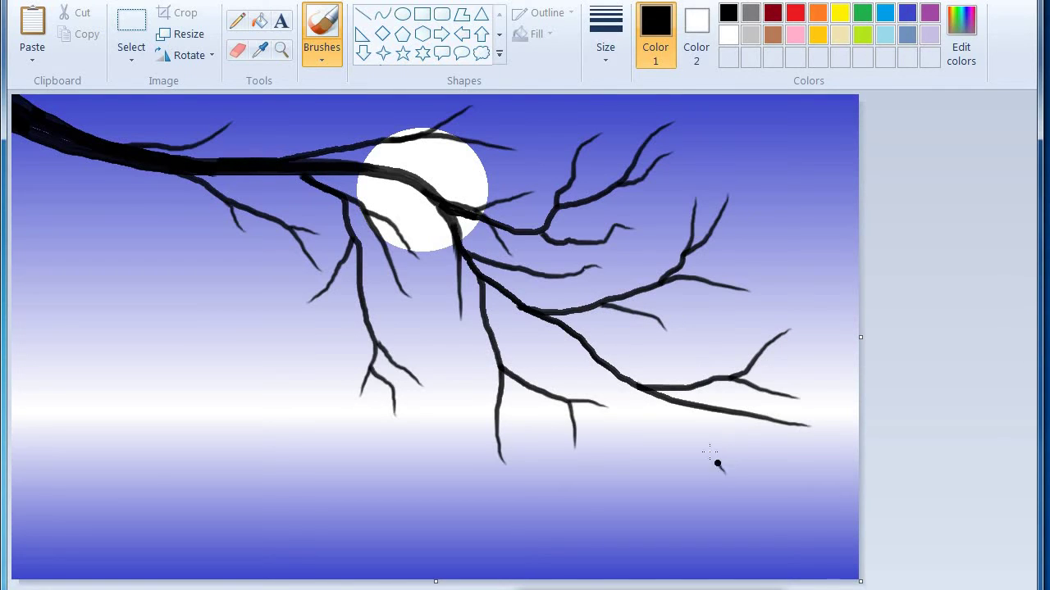
left_click_drag(718, 465, 663, 397)
left_click_drag(790, 455, 720, 410)
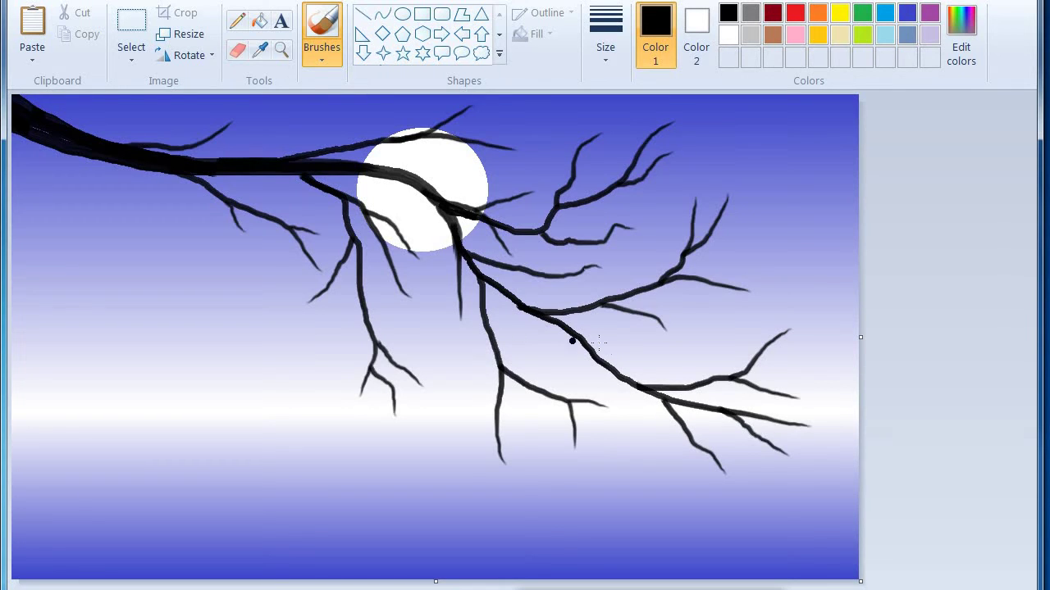
left_click_drag(455, 393, 484, 332)
Paint forked black branches hanging below the left part of the main branch.
mouse_move(255, 362)
left_mouse_down()
mouse_move(264, 332)
mouse_move(248, 296)
mouse_move(202, 203)
mouse_move(165, 170)
left_mouse_up()
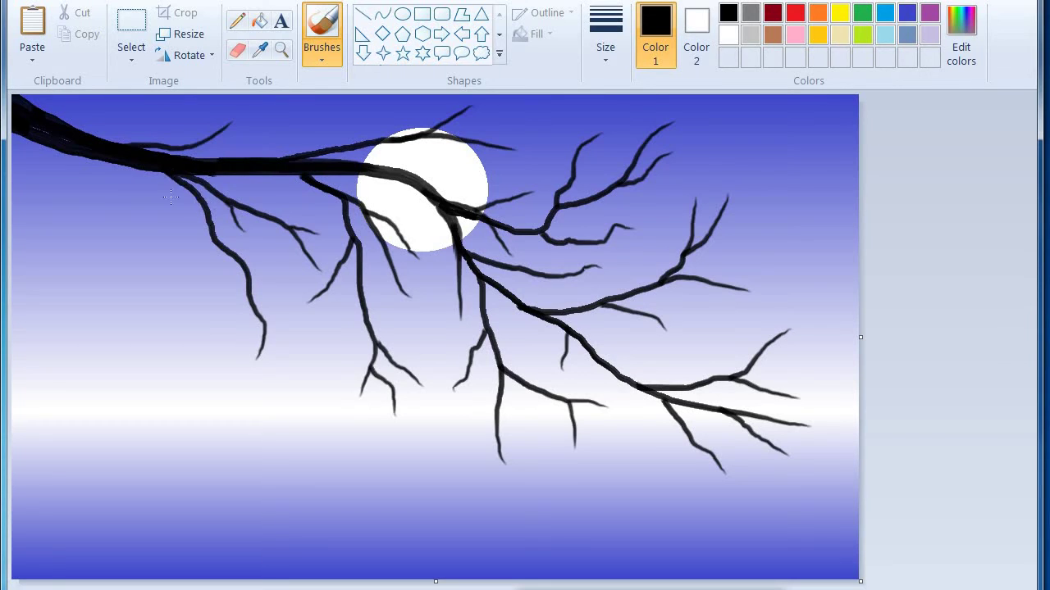
left_click_drag(255, 276, 241, 265)
mouse_move(199, 352)
left_mouse_down()
mouse_move(213, 292)
mouse_move(208, 230)
left_mouse_up()
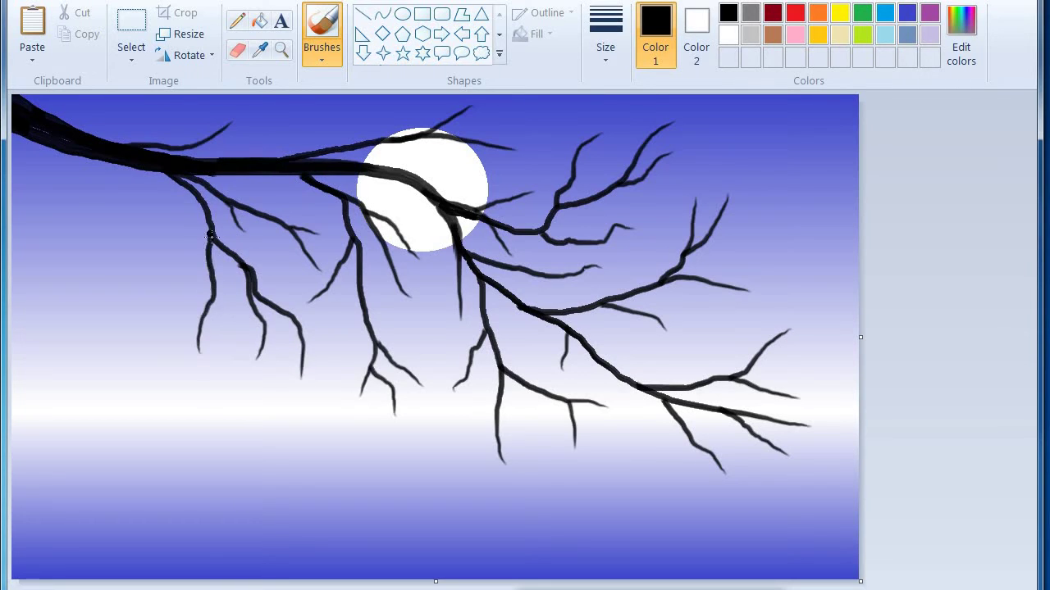
left_click_drag(236, 356, 215, 293)
left_click_drag(343, 354, 297, 320)
mouse_move(119, 308)
left_mouse_down()
mouse_move(143, 248)
mouse_move(134, 203)
mouse_move(142, 160)
left_mouse_up()
mouse_move(171, 303)
left_mouse_down()
mouse_move(148, 249)
mouse_move(118, 232)
mouse_move(130, 196)
left_mouse_up()
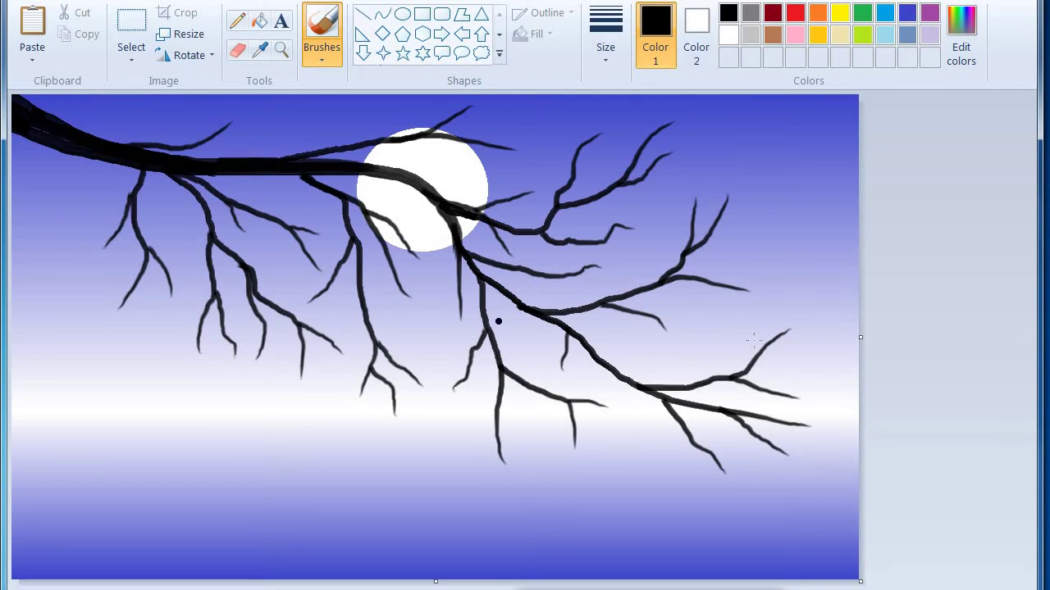
Paint a long black branch curving from below the moon to the canvas's upper-right area, with small twigs along it.
mouse_move(803, 129)
left_mouse_down()
mouse_move(744, 286)
mouse_move(665, 345)
mouse_move(590, 353)
mouse_move(484, 287)
mouse_move(472, 277)
mouse_move(507, 296)
mouse_move(464, 259)
left_mouse_up()
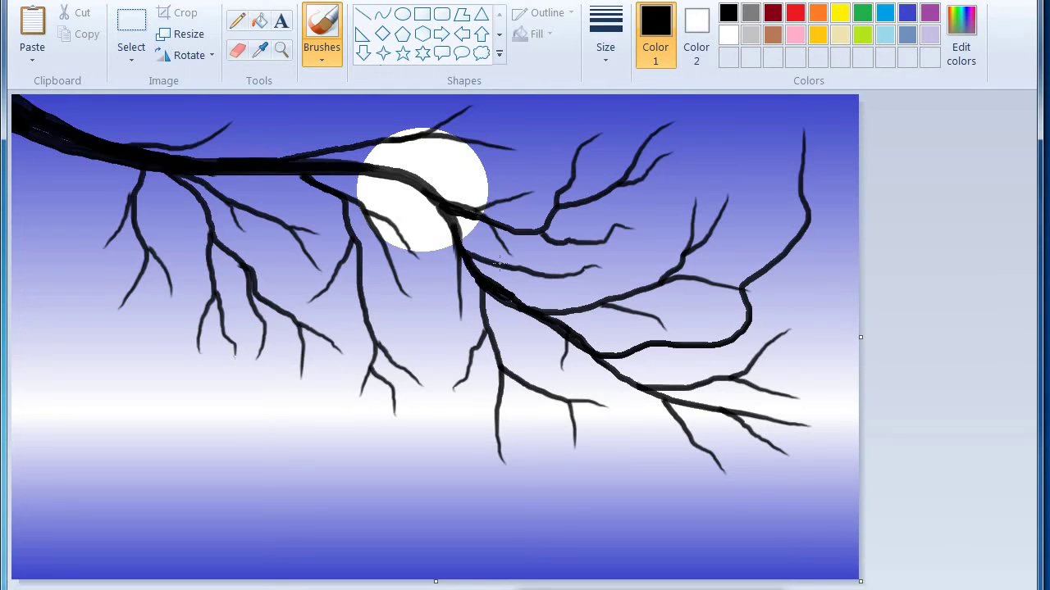
mouse_move(848, 167)
left_mouse_down()
mouse_move(841, 193)
mouse_move(808, 217)
left_mouse_up()
mouse_move(756, 181)
left_mouse_down()
mouse_move(735, 253)
mouse_move(742, 285)
left_mouse_up()
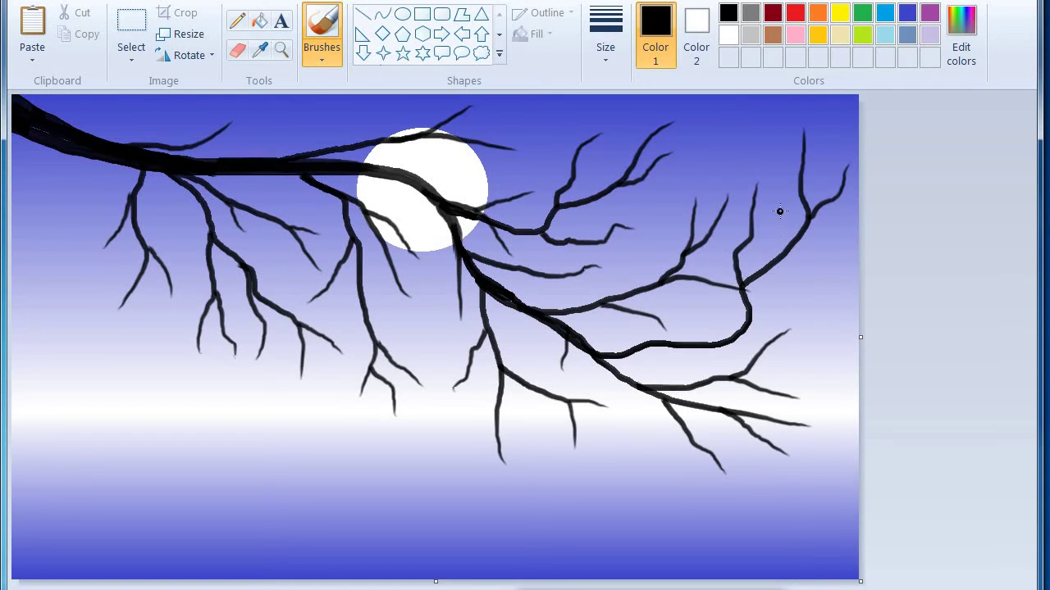
left_click_drag(780, 211, 758, 233)
left_click_drag(829, 150, 820, 205)
left_click_drag(757, 120, 801, 195)
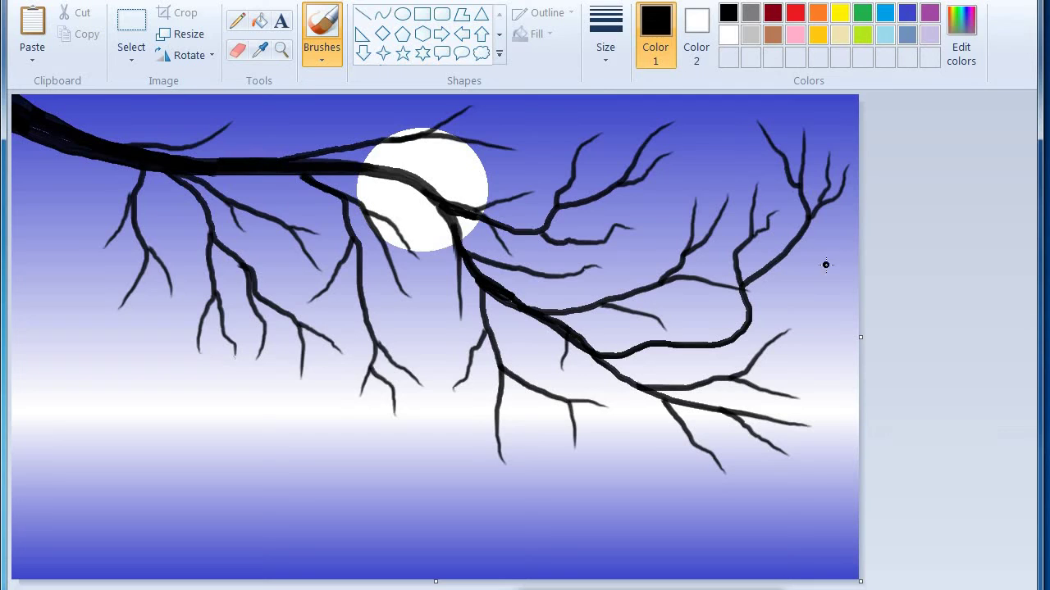
mouse_move(823, 262)
left_mouse_down()
mouse_move(770, 268)
mouse_move(789, 298)
mouse_move(748, 325)
left_mouse_up()
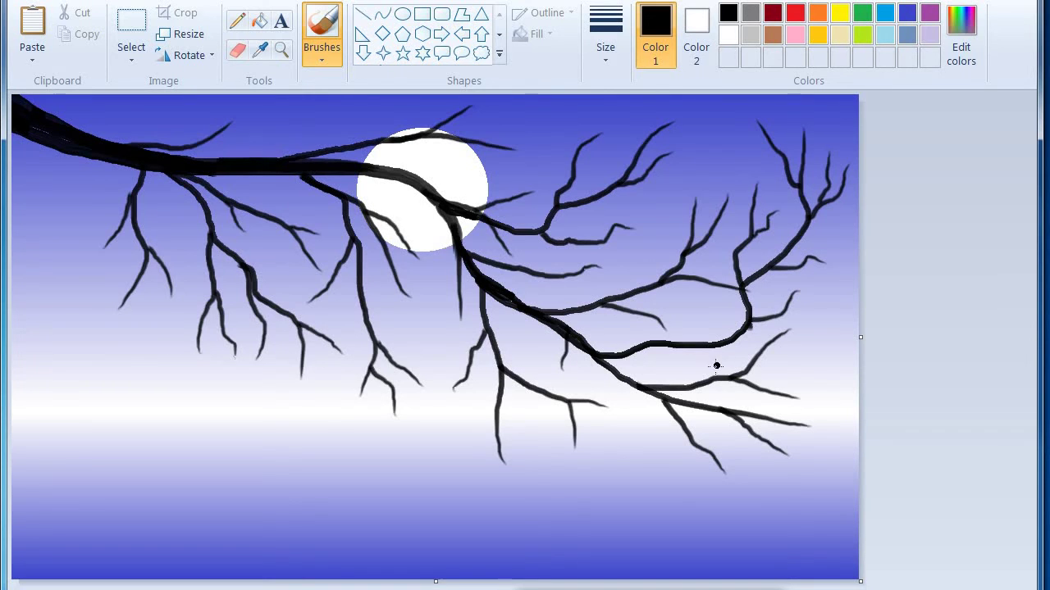
left_click_drag(714, 366, 651, 343)
Paint more forked black twigs hanging from the lower branches across the middle and right of the canvas.
left_click_drag(523, 490, 533, 391)
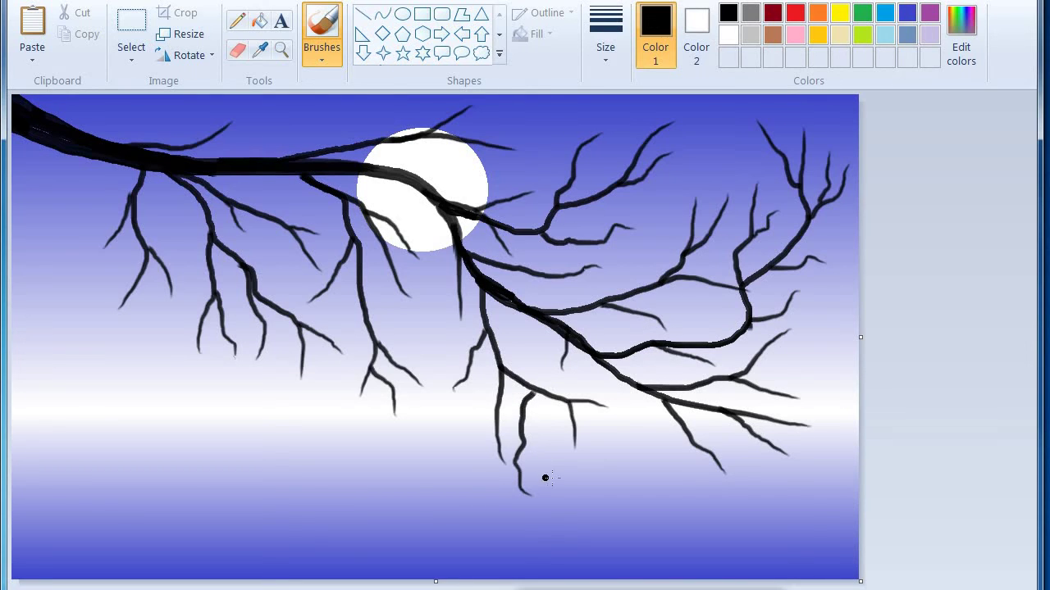
left_click_drag(555, 477, 523, 447)
mouse_move(465, 421)
left_mouse_down()
mouse_move(483, 402)
mouse_move(495, 358)
mouse_move(418, 337)
mouse_move(378, 307)
left_mouse_up()
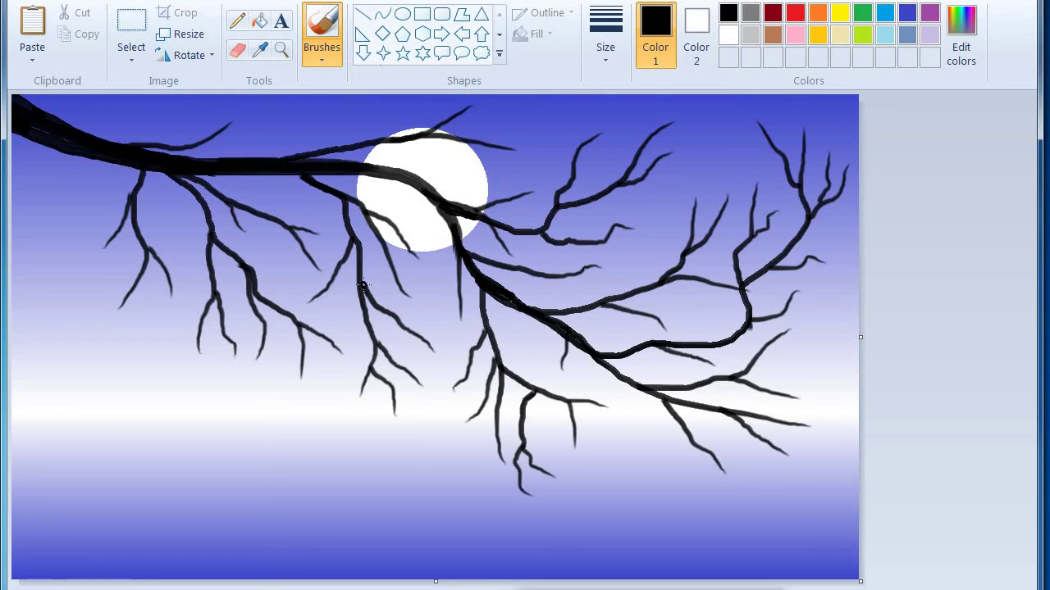
mouse_move(672, 495)
left_mouse_down()
mouse_move(681, 465)
mouse_move(666, 407)
left_mouse_up()
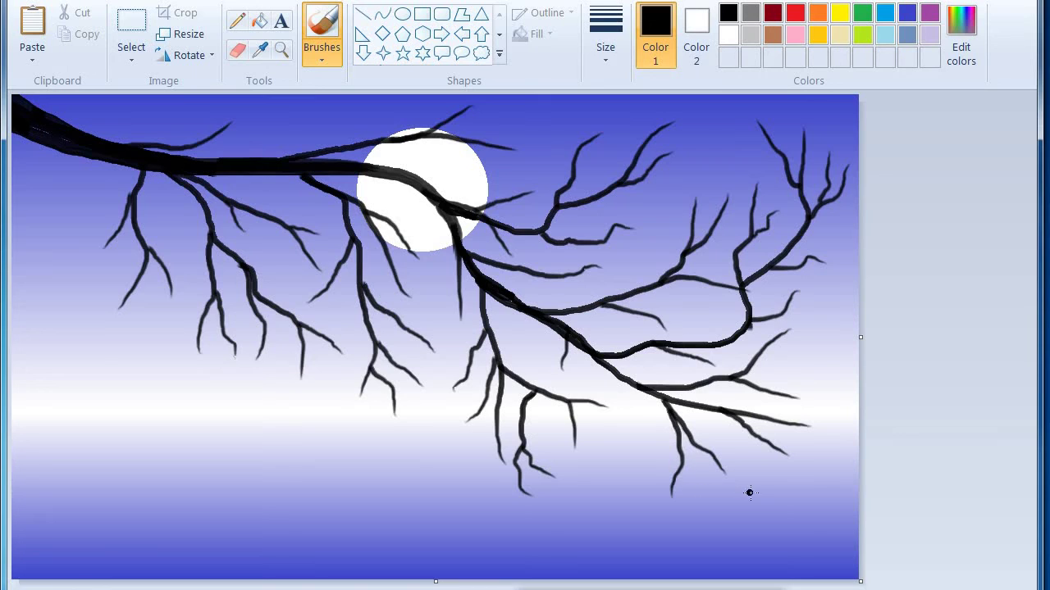
left_click_drag(750, 492, 681, 456)
mouse_move(615, 458)
left_mouse_down()
mouse_move(609, 383)
mouse_move(585, 355)
left_mouse_up()
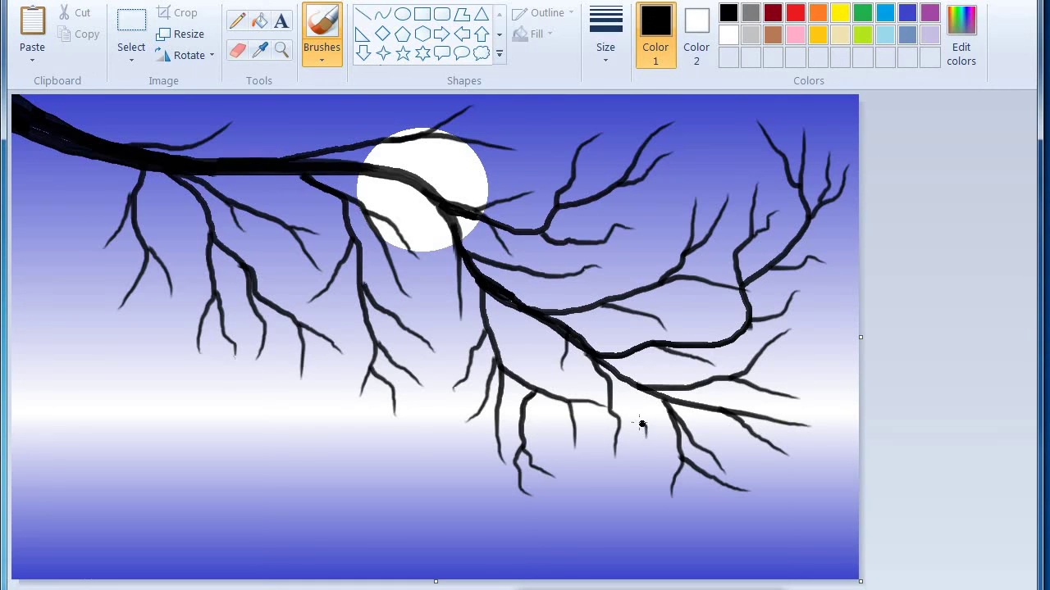
left_click_drag(642, 424, 619, 415)
Paint a forked black branch descending from the long right-hand branch toward the canvas's lower-right corner.
mouse_move(777, 561)
left_mouse_down()
mouse_move(773, 510)
mouse_move(742, 449)
mouse_move(707, 408)
mouse_move(662, 395)
left_mouse_up()
left_click_drag(833, 512, 753, 465)
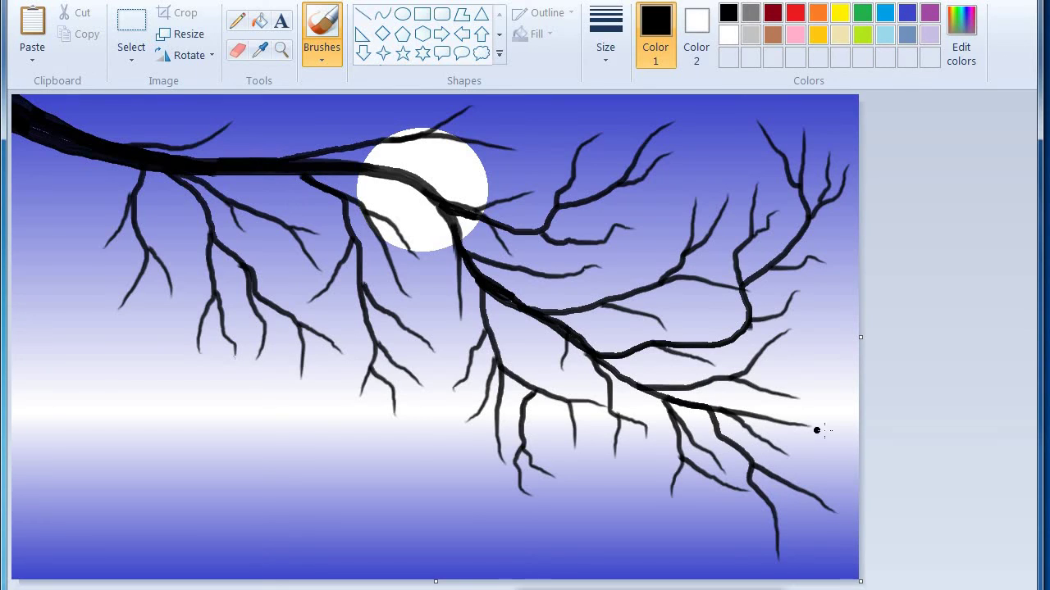
mouse_move(823, 433)
left_mouse_down()
mouse_move(818, 447)
mouse_move(756, 470)
left_mouse_up()
left_click_drag(806, 534, 776, 520)
Dot small white stars across the sky and its reflection with the regular Brush at the third-thinnest size.
left_click(322, 55)
left_click(323, 83)
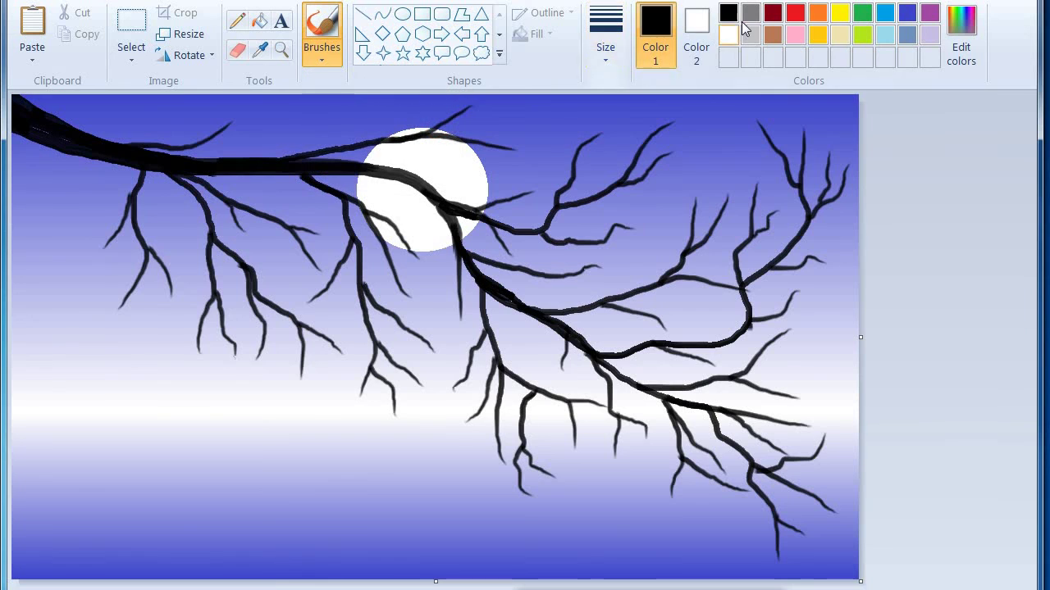
left_click(730, 36)
left_click(614, 41)
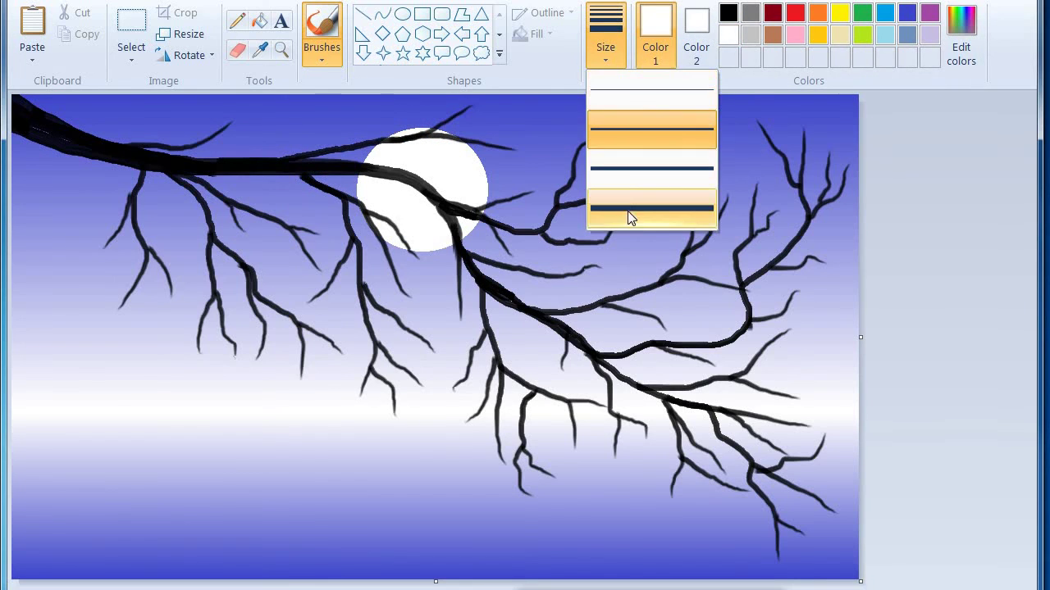
left_click(626, 169)
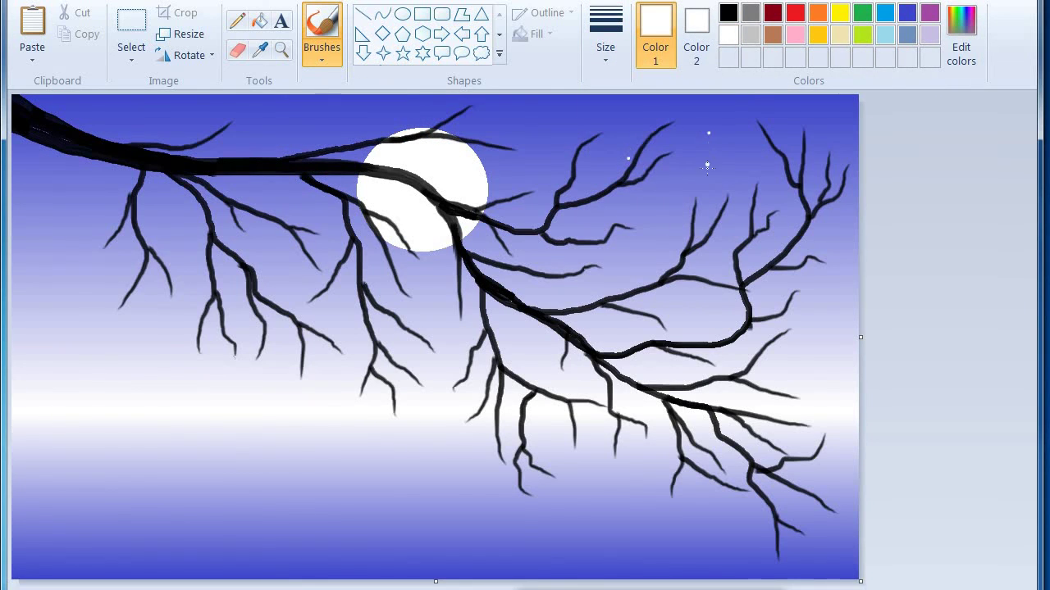
left_click(601, 131)
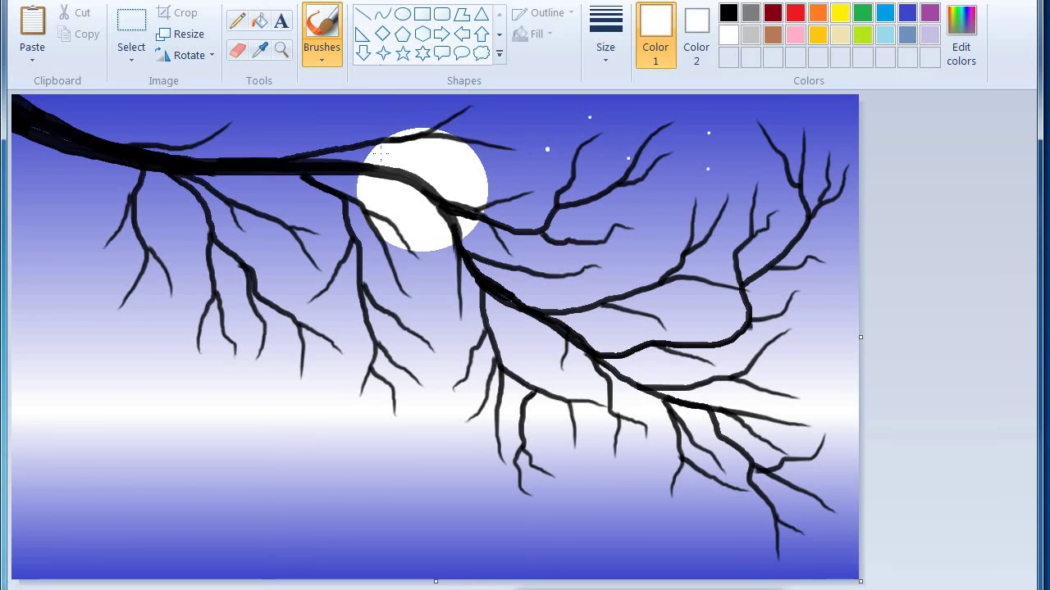
left_click(340, 125)
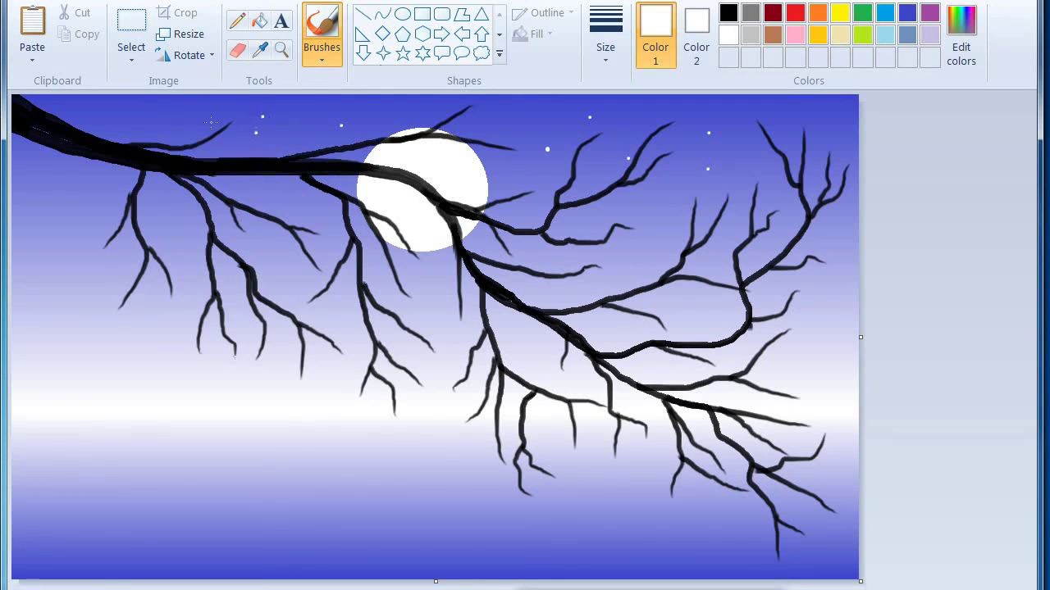
left_click(36, 187)
left_click(371, 523)
left_click(365, 443)
left_click(238, 427)
left_click(476, 509)
left_click(489, 522)
left_click(851, 107)
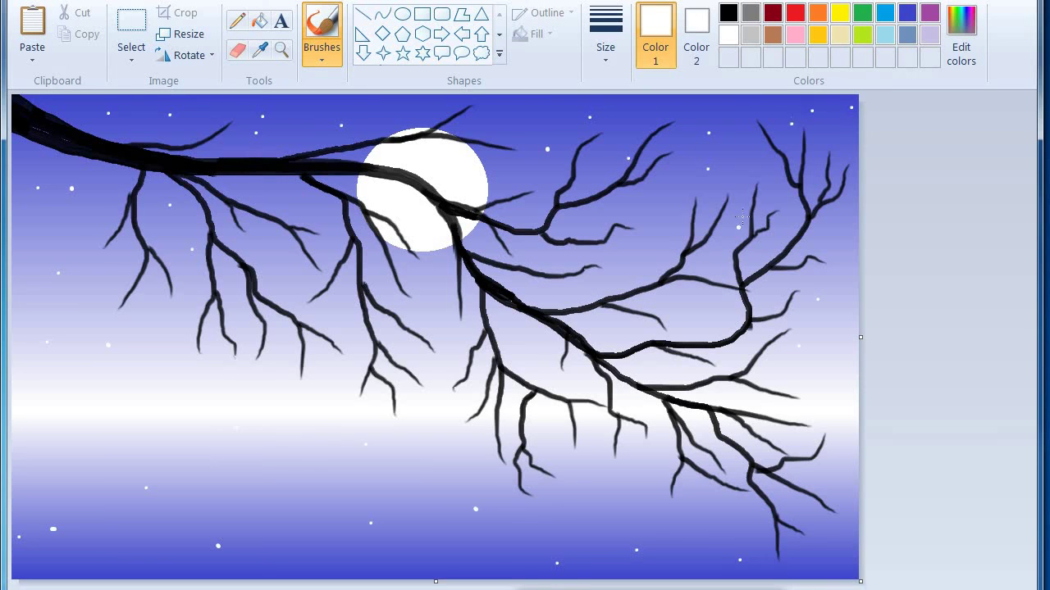